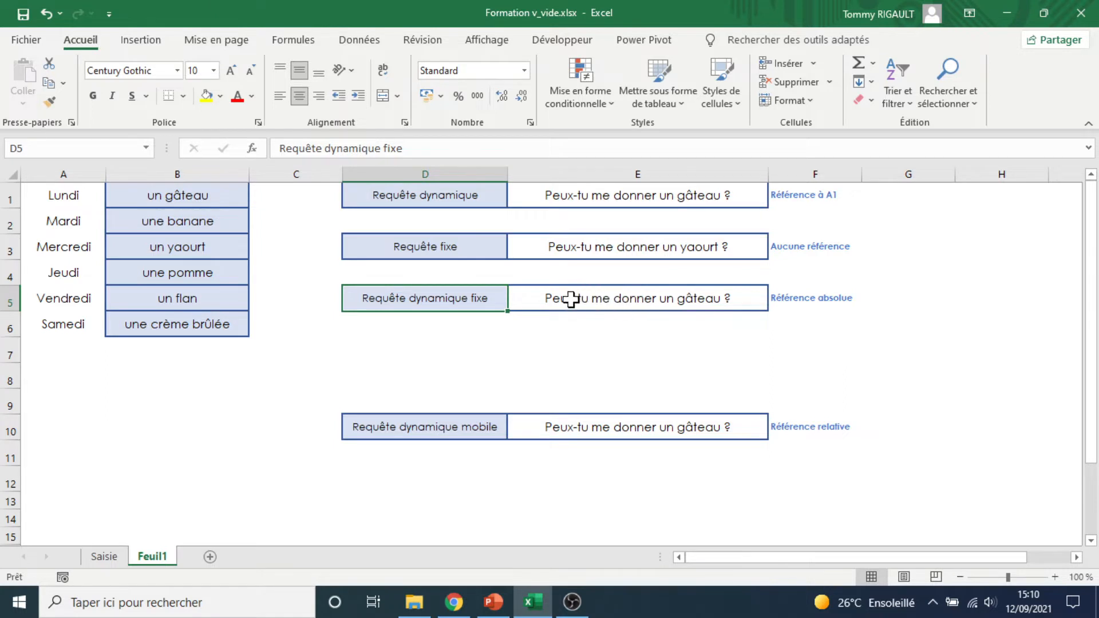
# Replace the formula in E5 with ="Peux-tu me donner " & B1 & " ?".
pyautogui.click(629, 299)
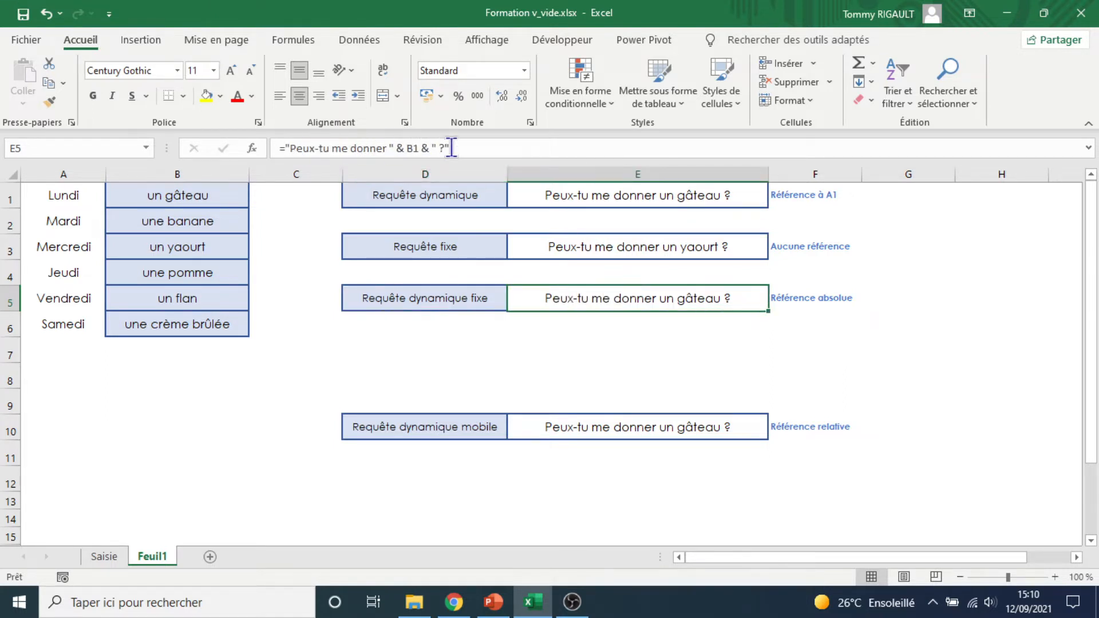
pyautogui.press('Delete')
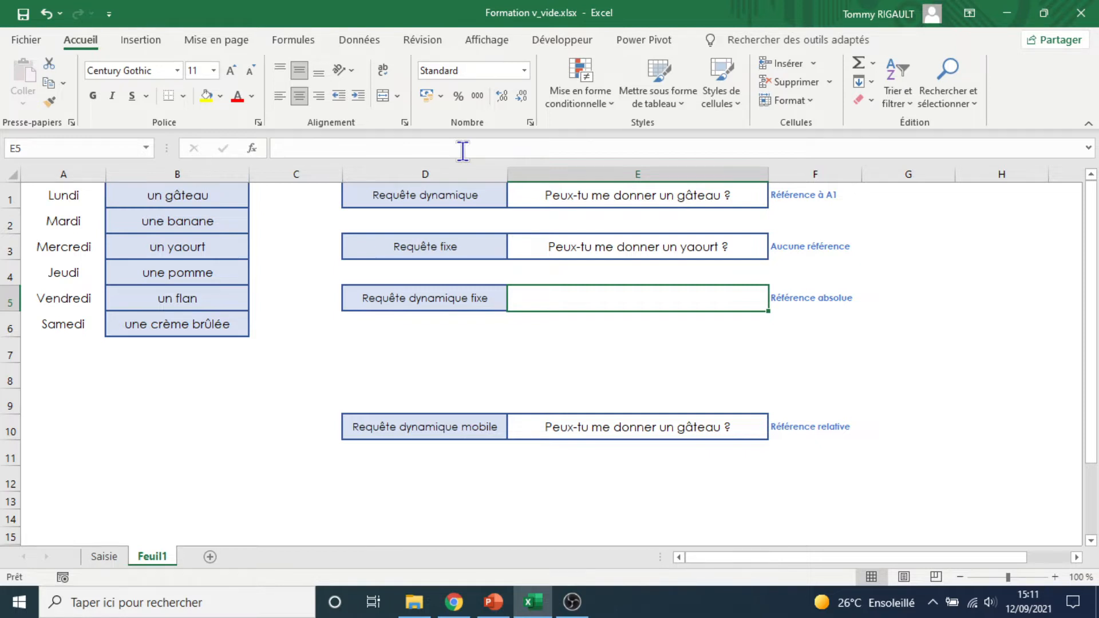
pyautogui.write('=')
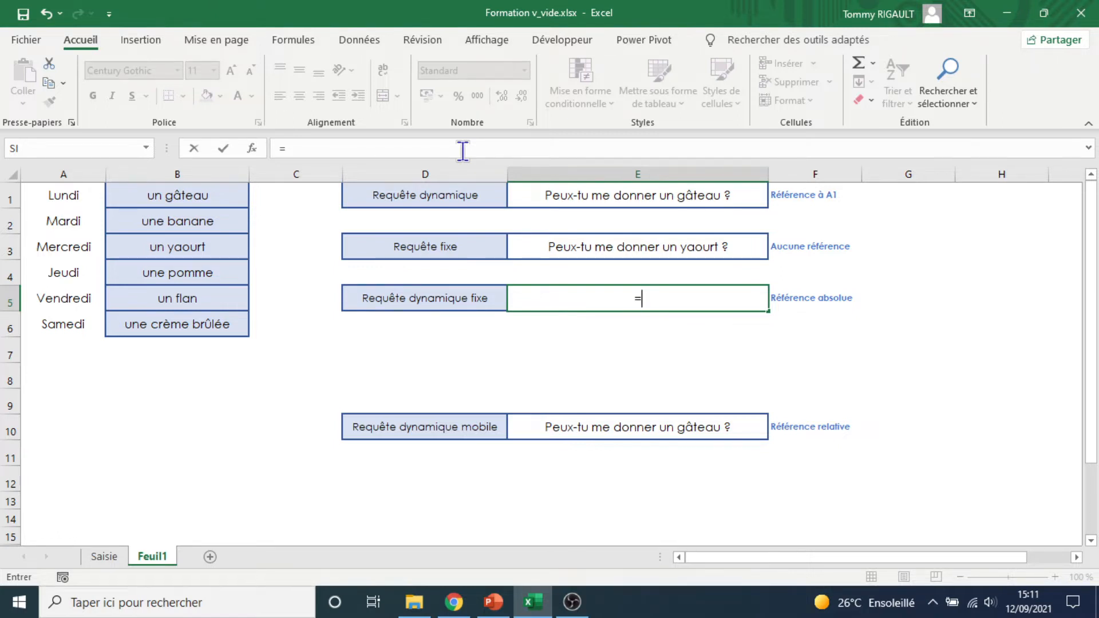
pyautogui.write('"Peux')
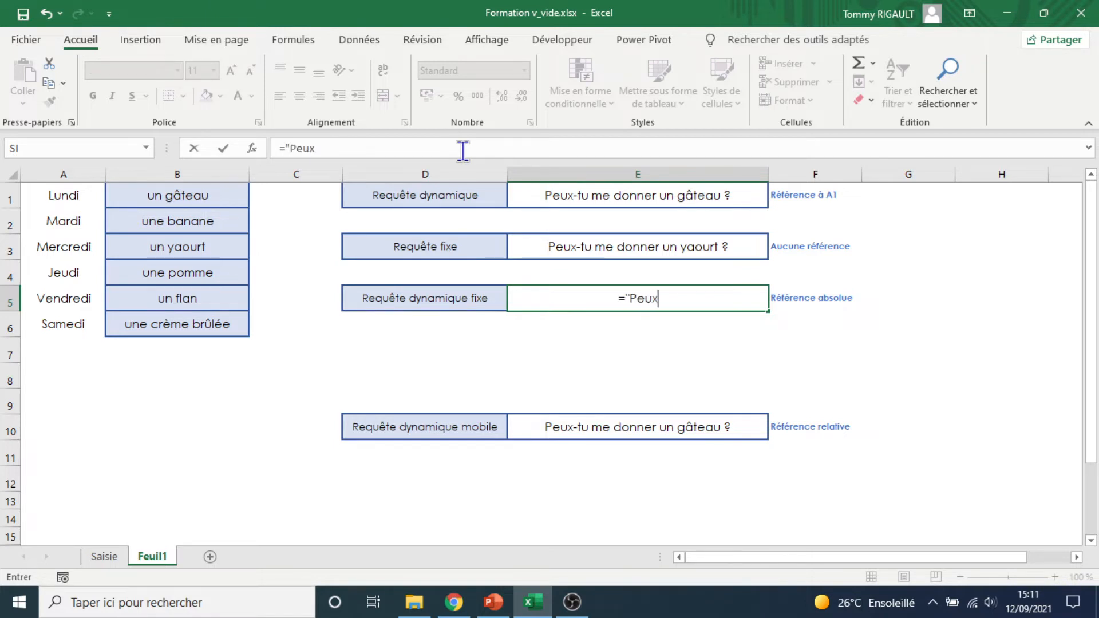
pyautogui.write('-tu me')
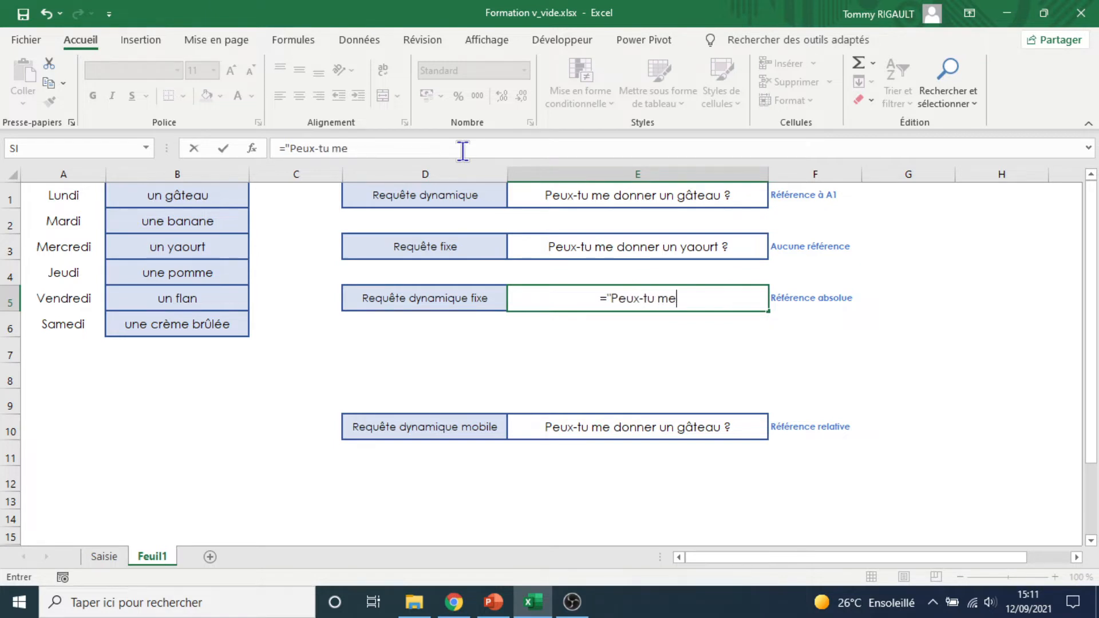
pyautogui.write(' donner')
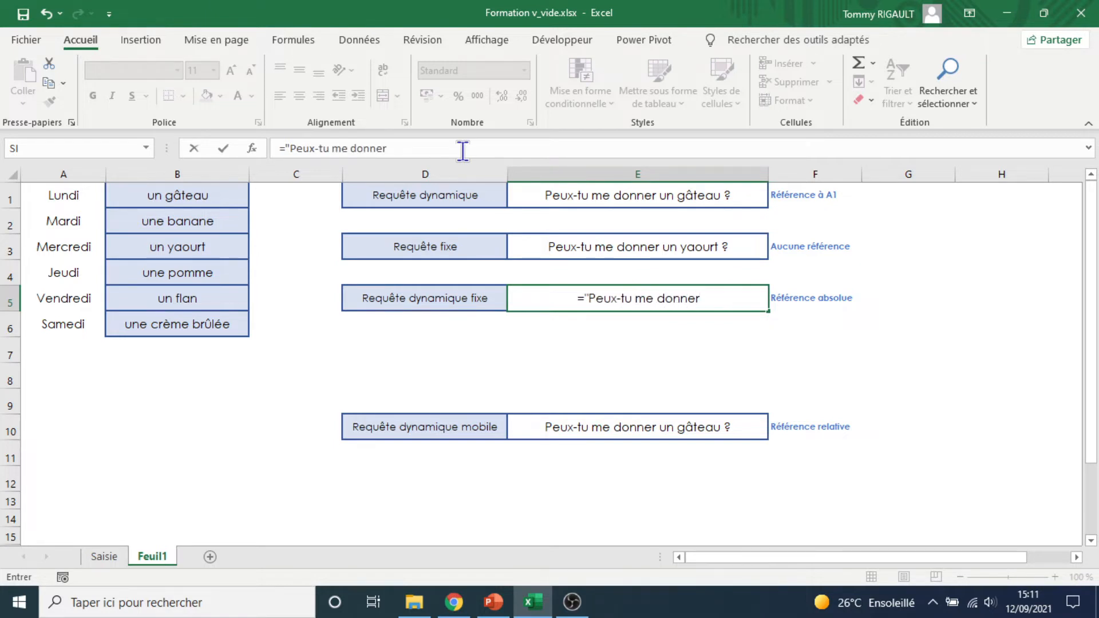
pyautogui.write(' "')
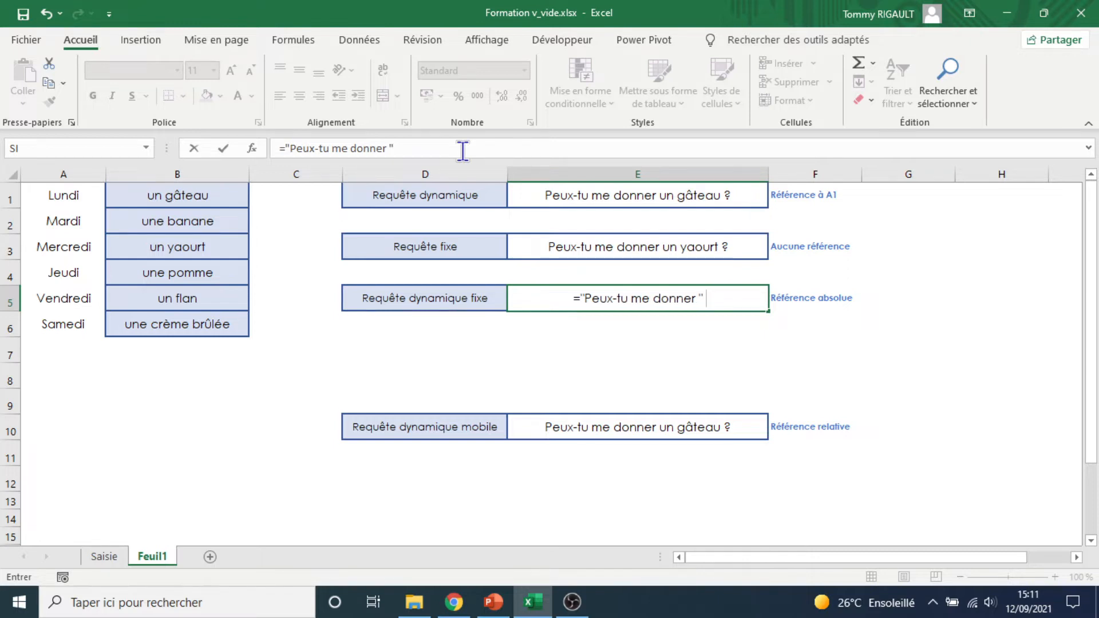
pyautogui.write(' &')
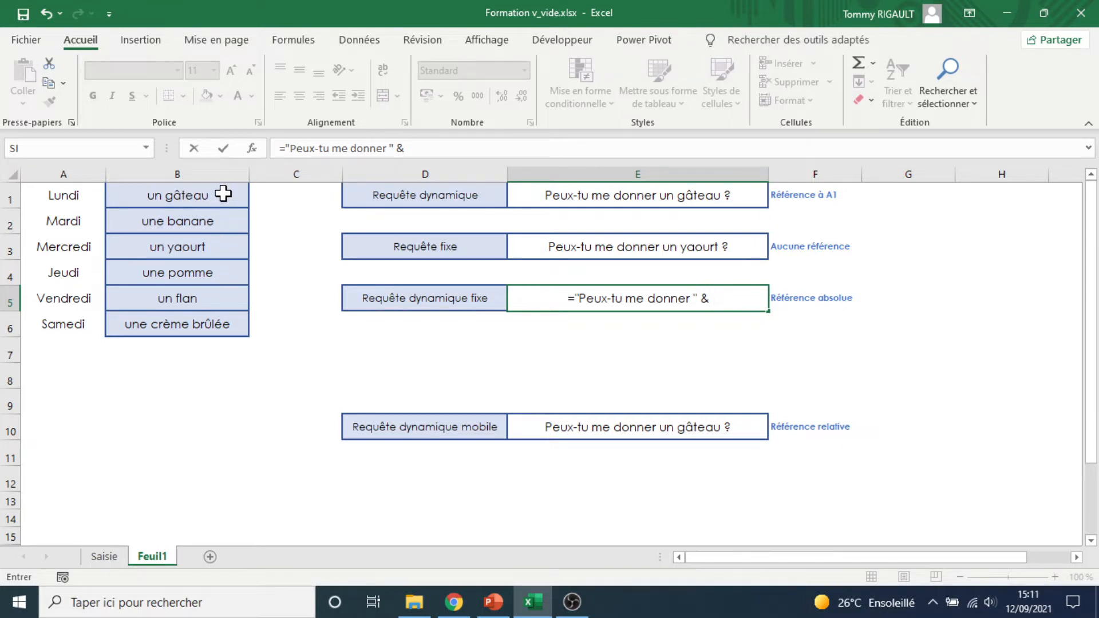
pyautogui.write('B1')
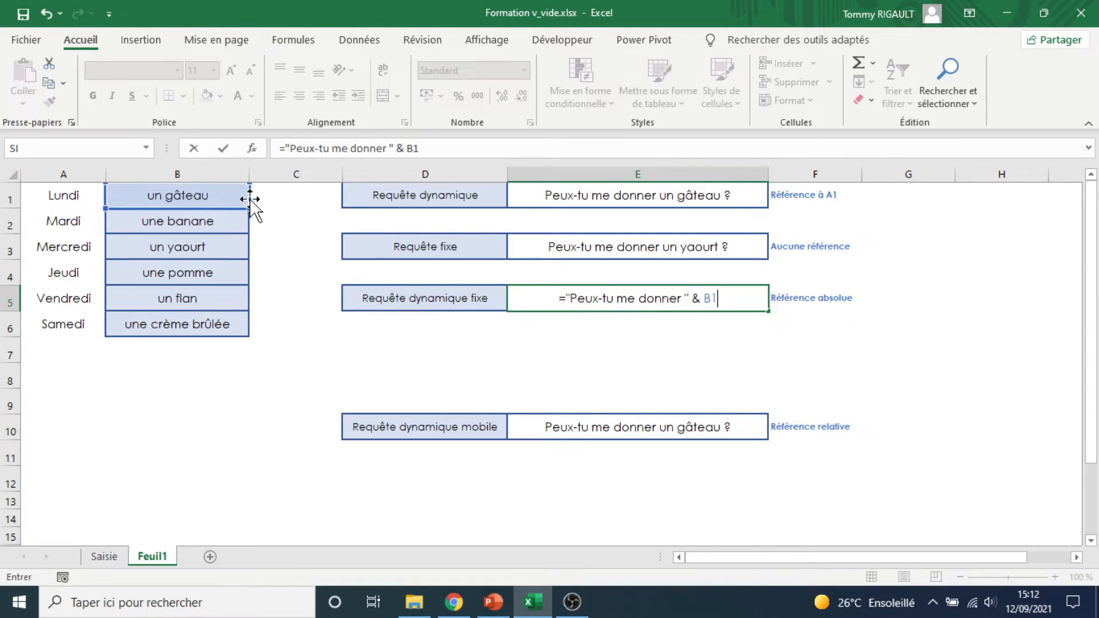
pyautogui.write('& ')
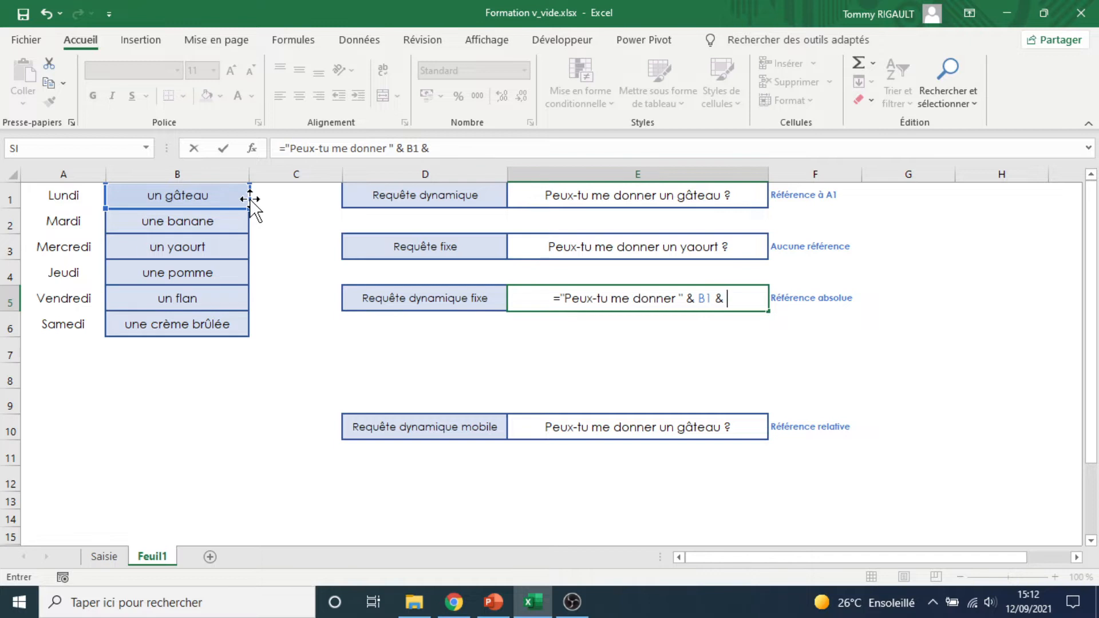
pyautogui.write('"')
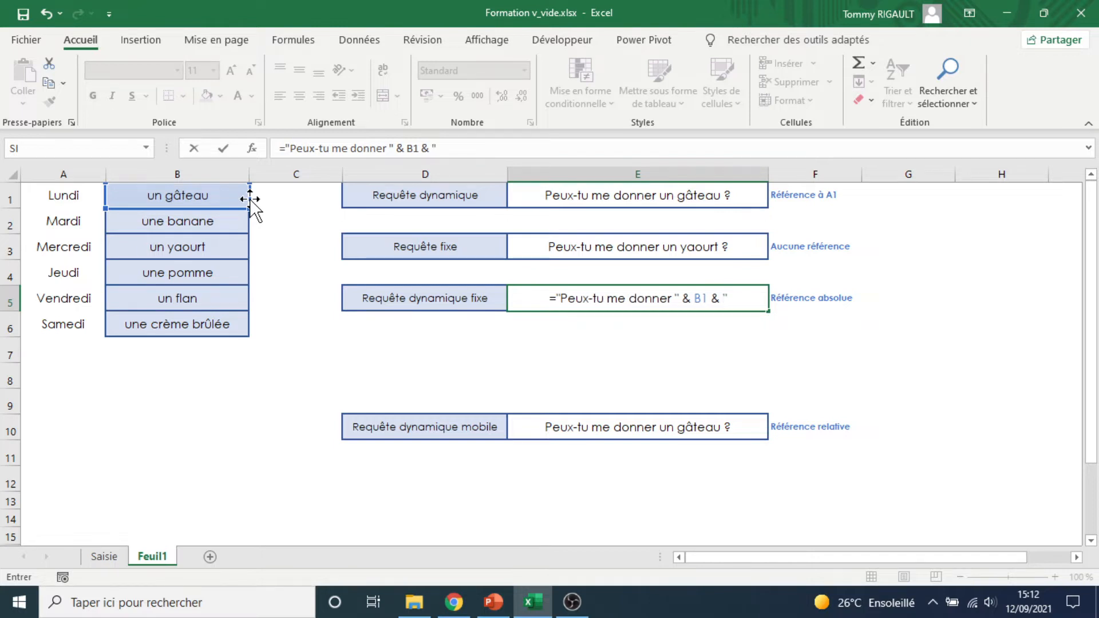
pyautogui.write(' ?')
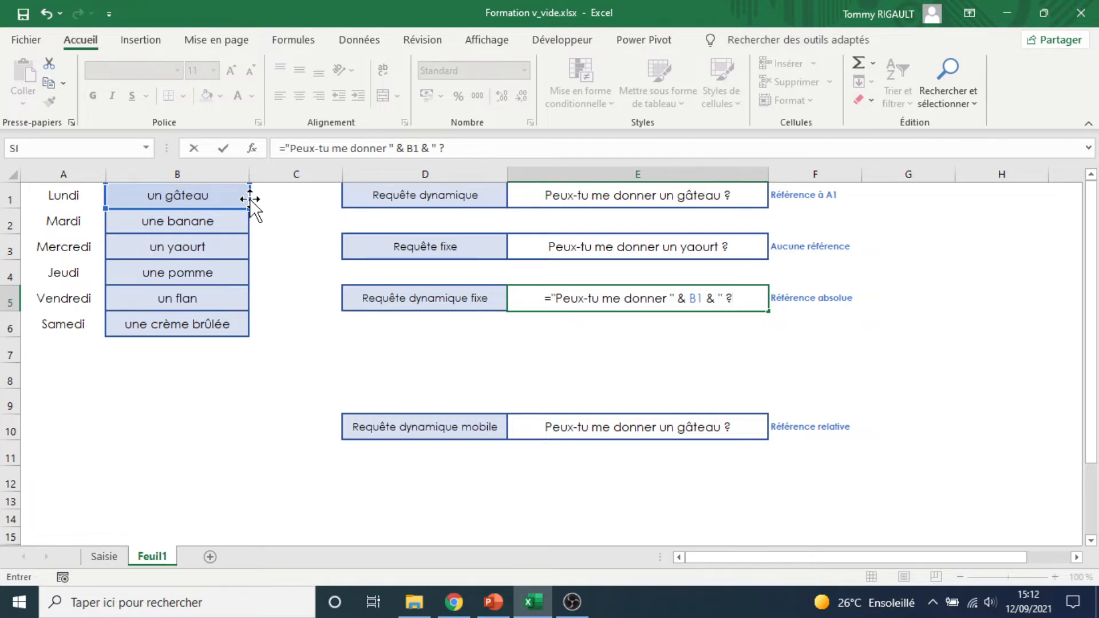
pyautogui.write('"')
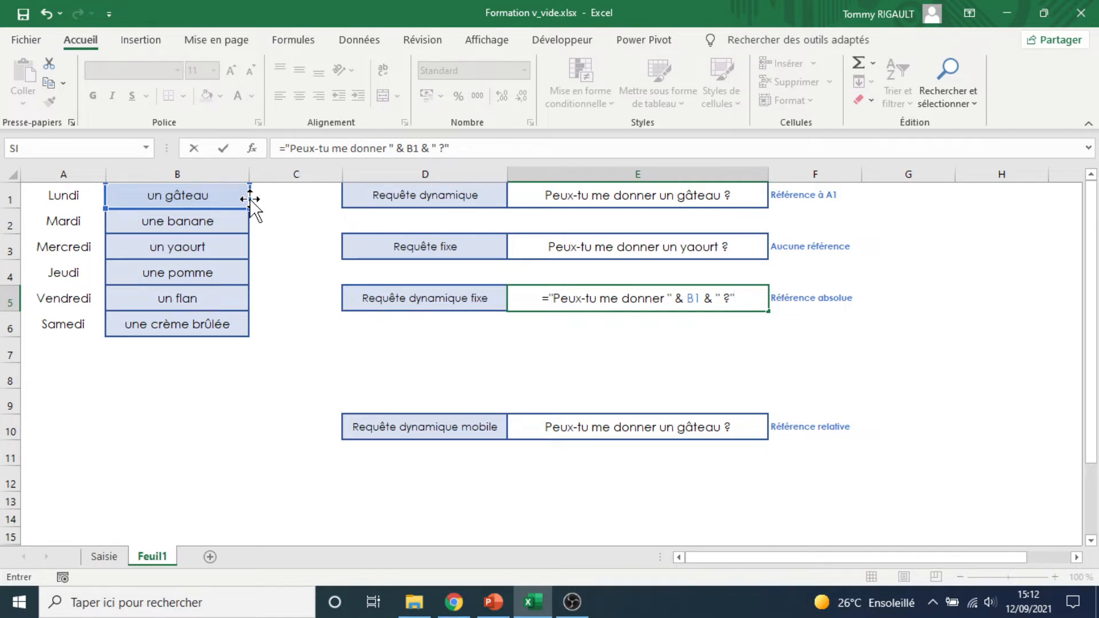
pyautogui.press('Return')
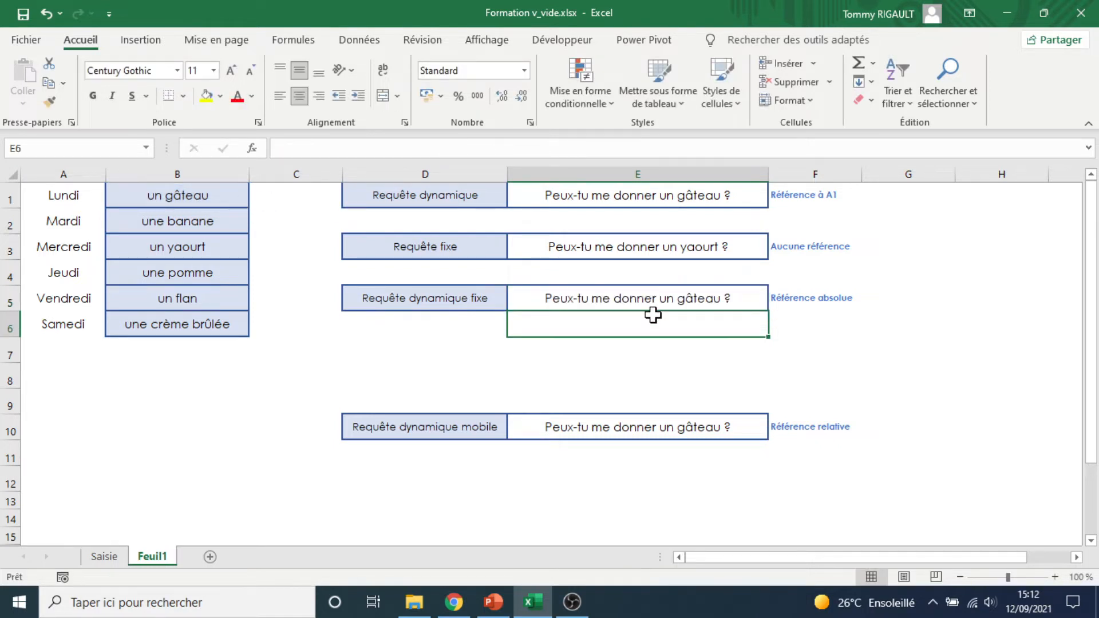
# Compare the formulas in E5 and E10, and fill the E10 formula down through E14.
pyautogui.click(742, 302)
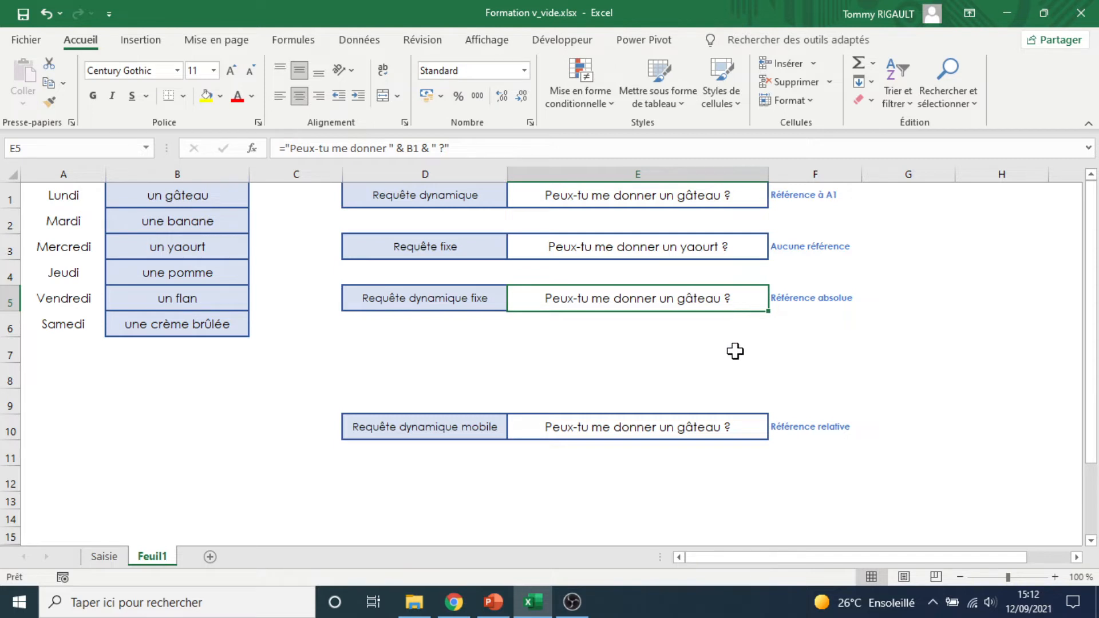
pyautogui.click(725, 430)
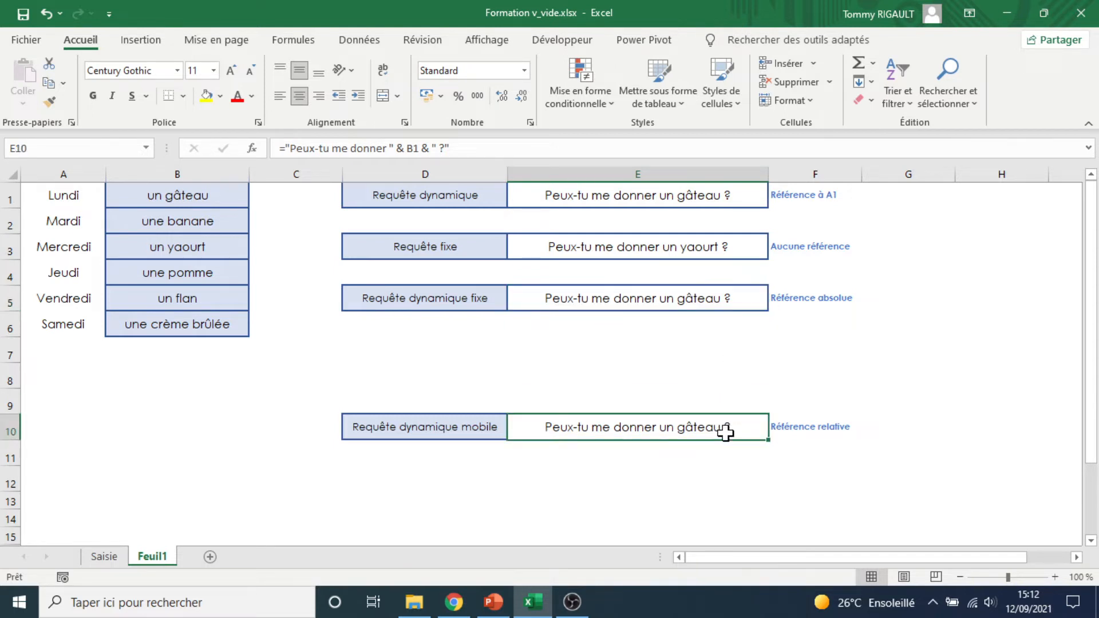
pyautogui.click(714, 294)
pyautogui.click(686, 430)
pyautogui.click(686, 301)
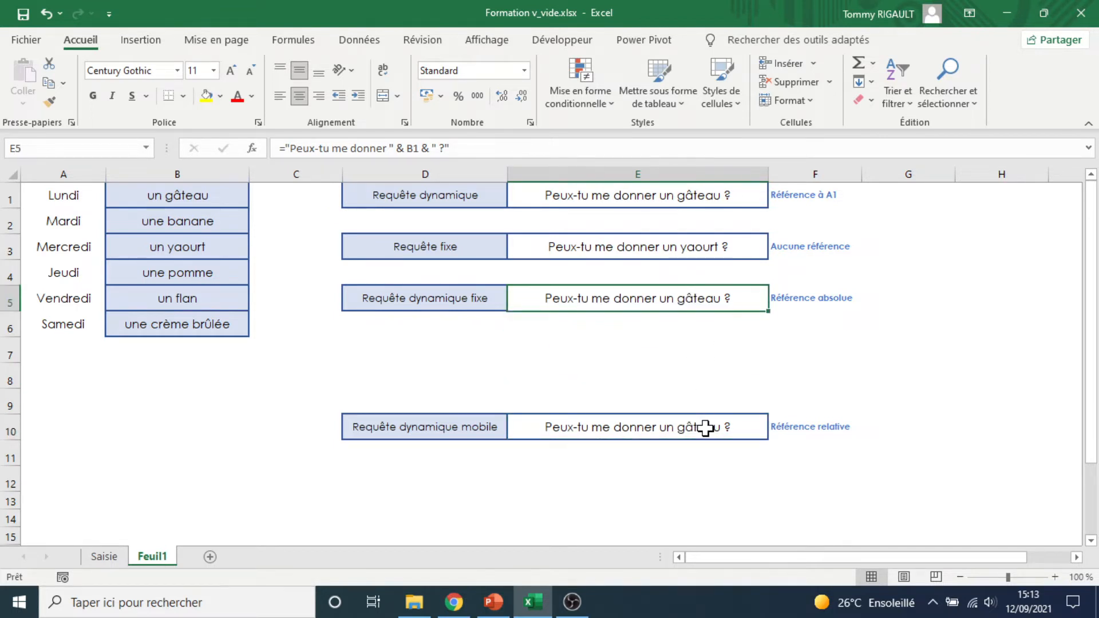
pyautogui.click(707, 427)
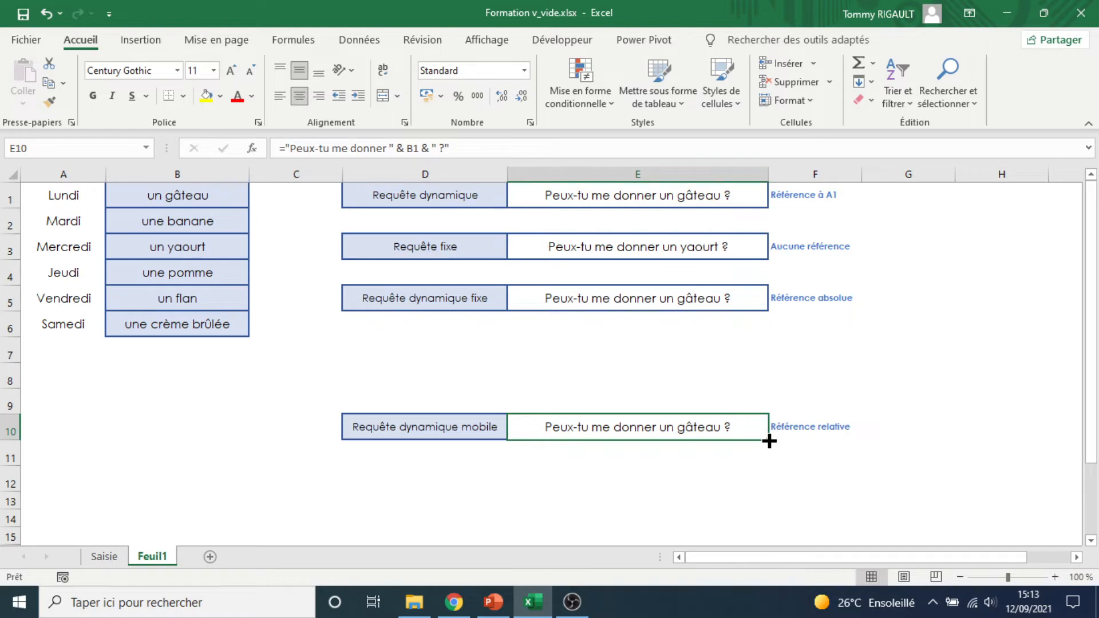
pyautogui.moveTo(769, 441); pyautogui.dragTo(741, 424)
pyautogui.moveTo(769, 440); pyautogui.dragTo(770, 440)
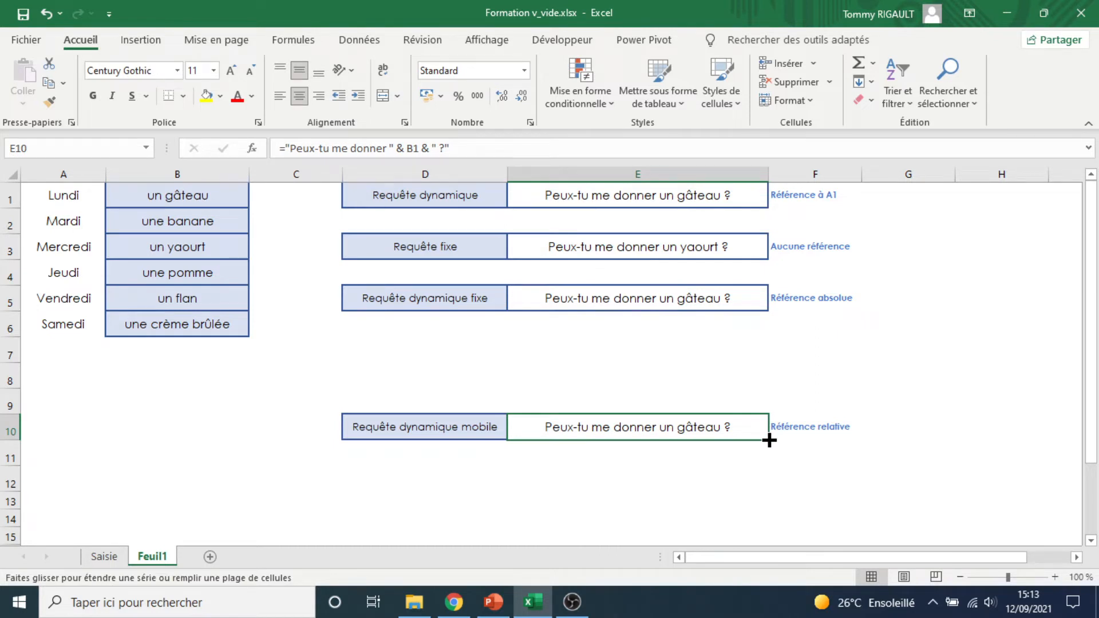
pyautogui.moveTo(769, 440); pyautogui.dragTo(754, 528)
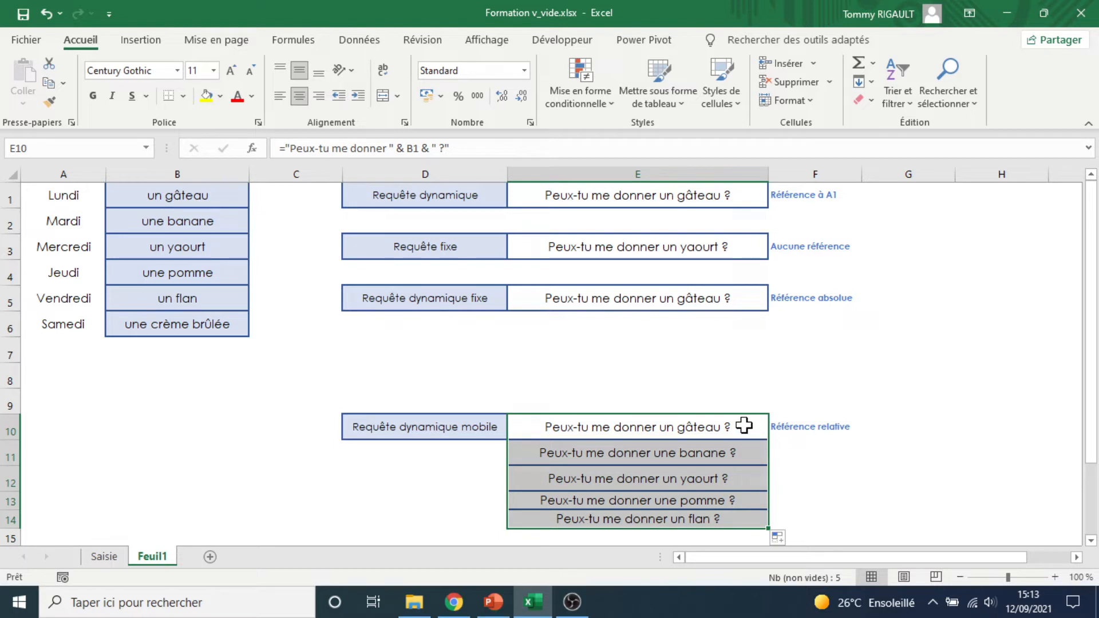
# Examine which column B cell each formula in E10 through E14 references, tracing the references of E10 and E11.
pyautogui.click(744, 425)
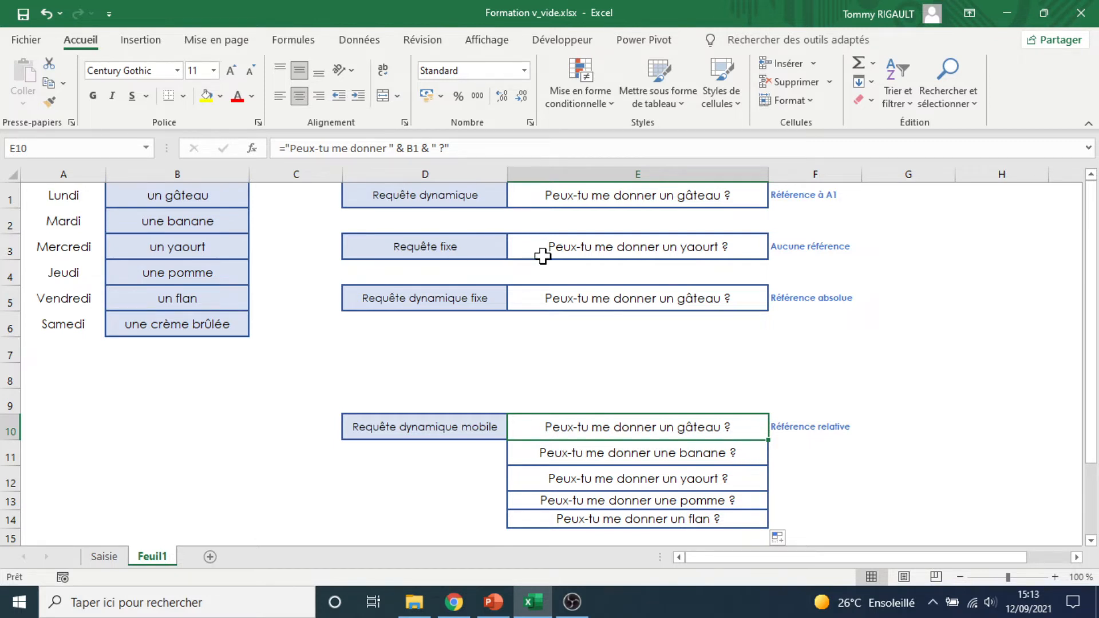
pyautogui.click(451, 149)
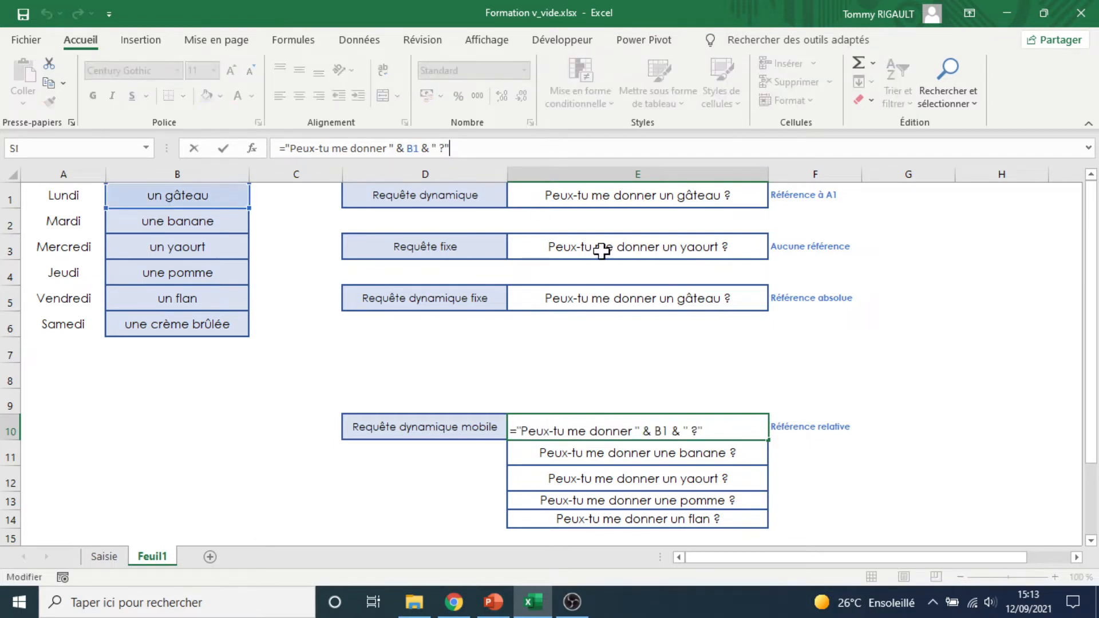
pyautogui.hotkey('ctrl', 'Return')
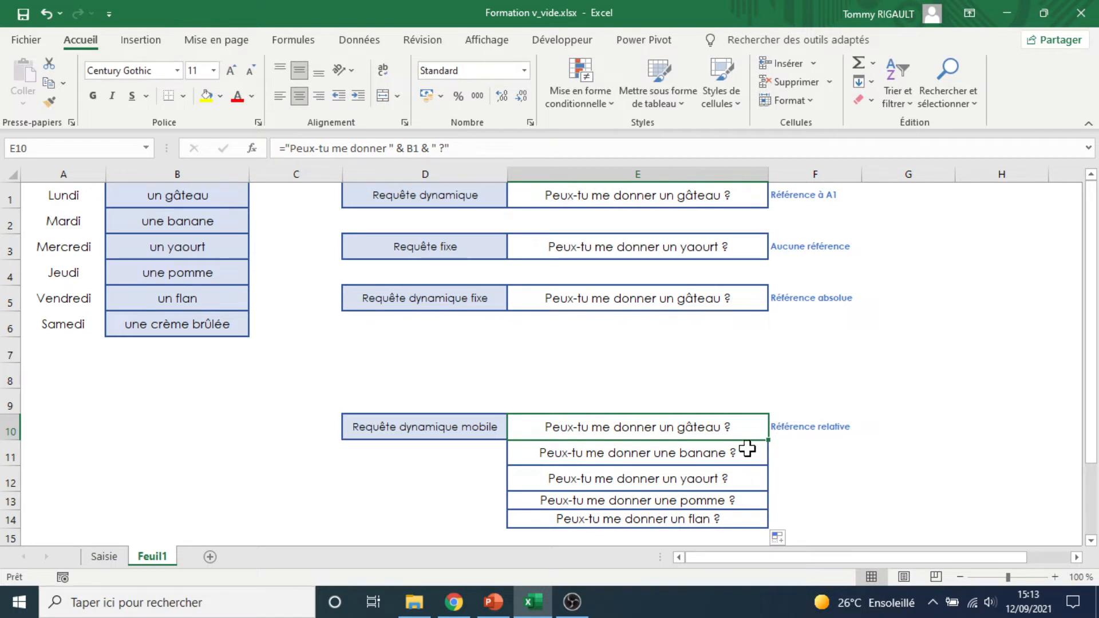
pyautogui.click(747, 449)
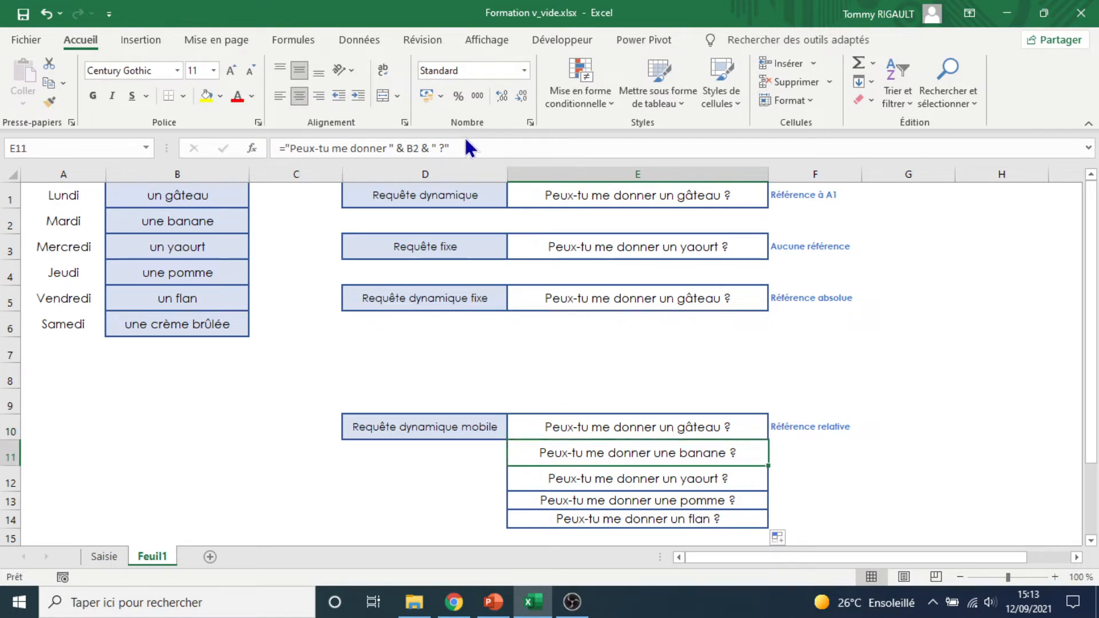
pyautogui.click(454, 148)
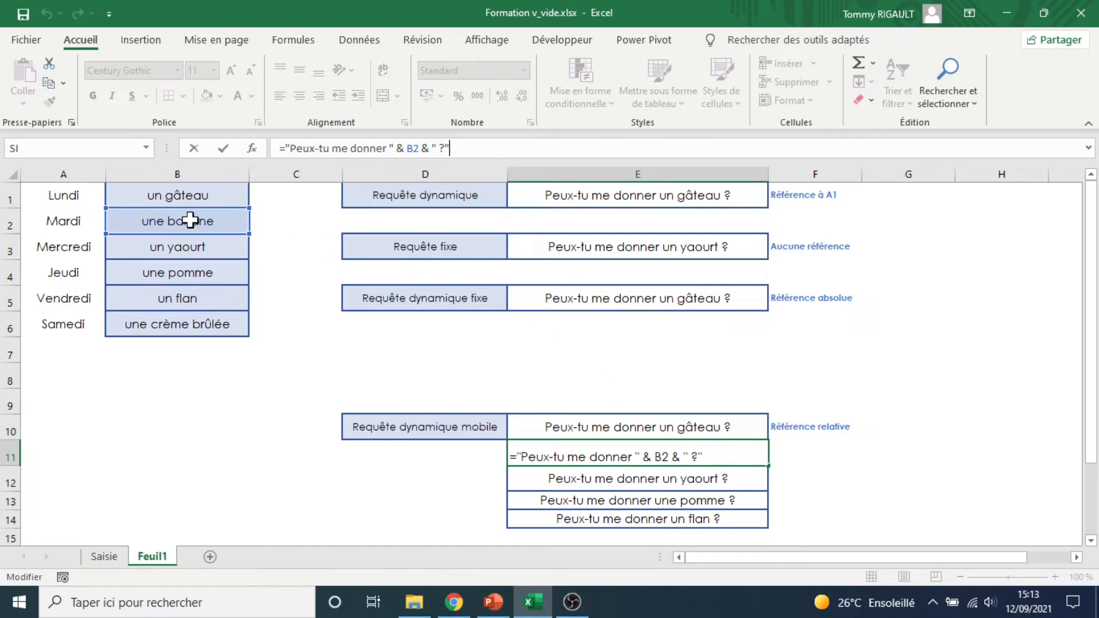
pyautogui.hotkey('ctrl', 'Return')
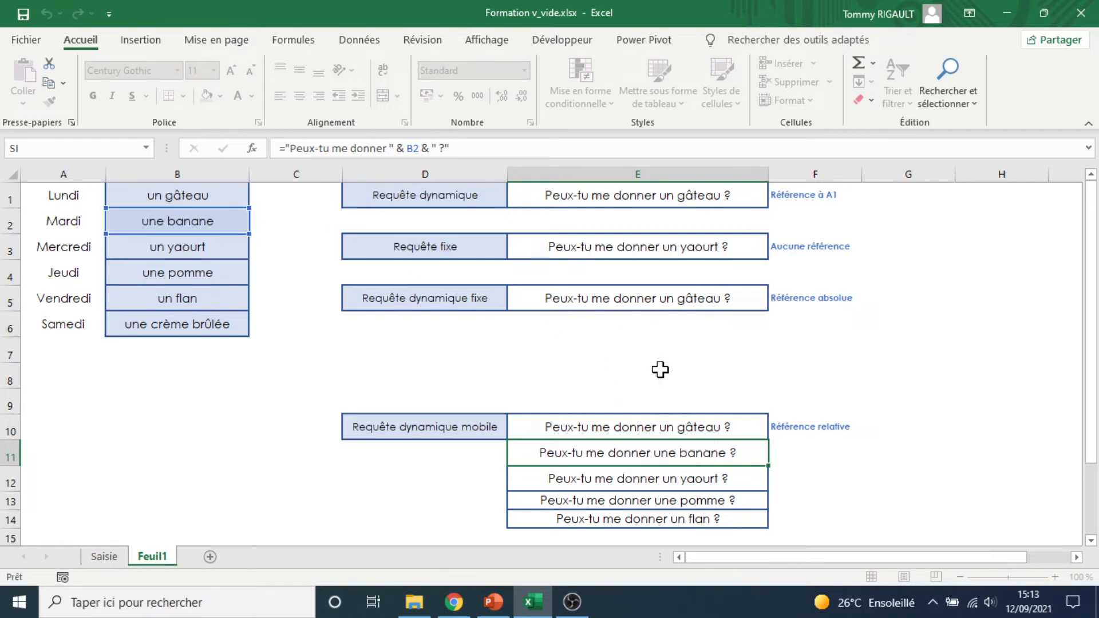
pyautogui.click(733, 426)
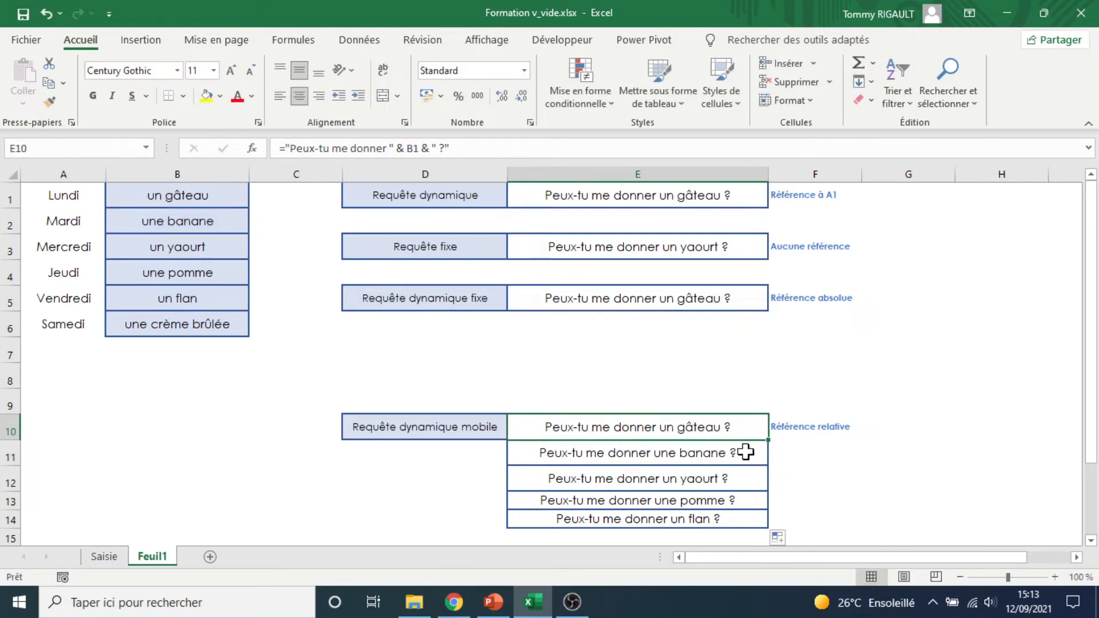
pyautogui.click(744, 452)
pyautogui.click(755, 480)
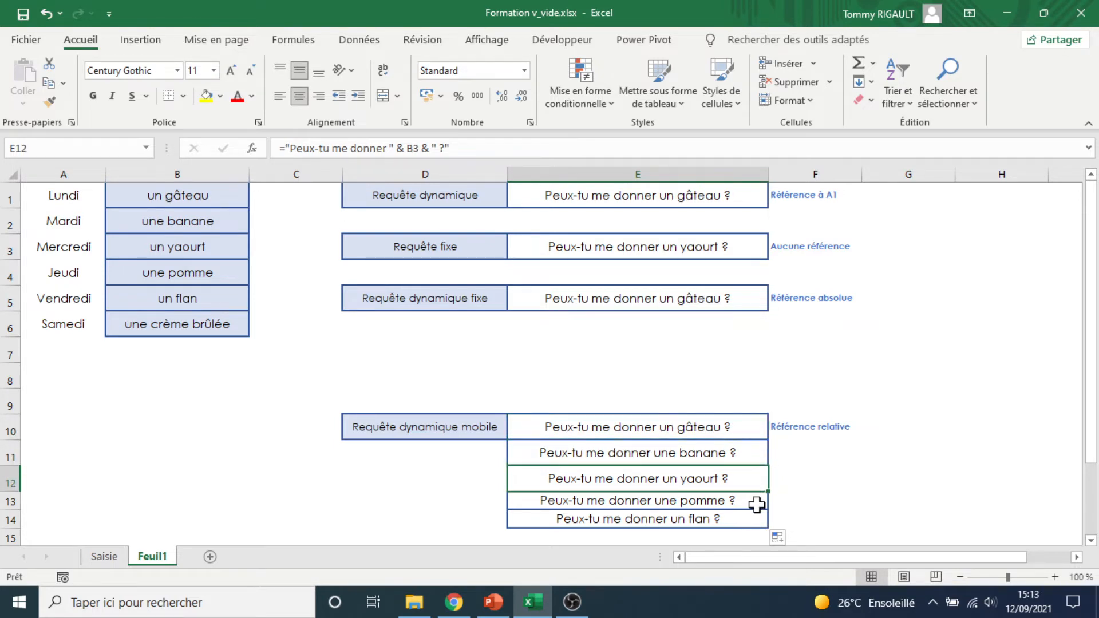
pyautogui.click(757, 504)
pyautogui.click(752, 519)
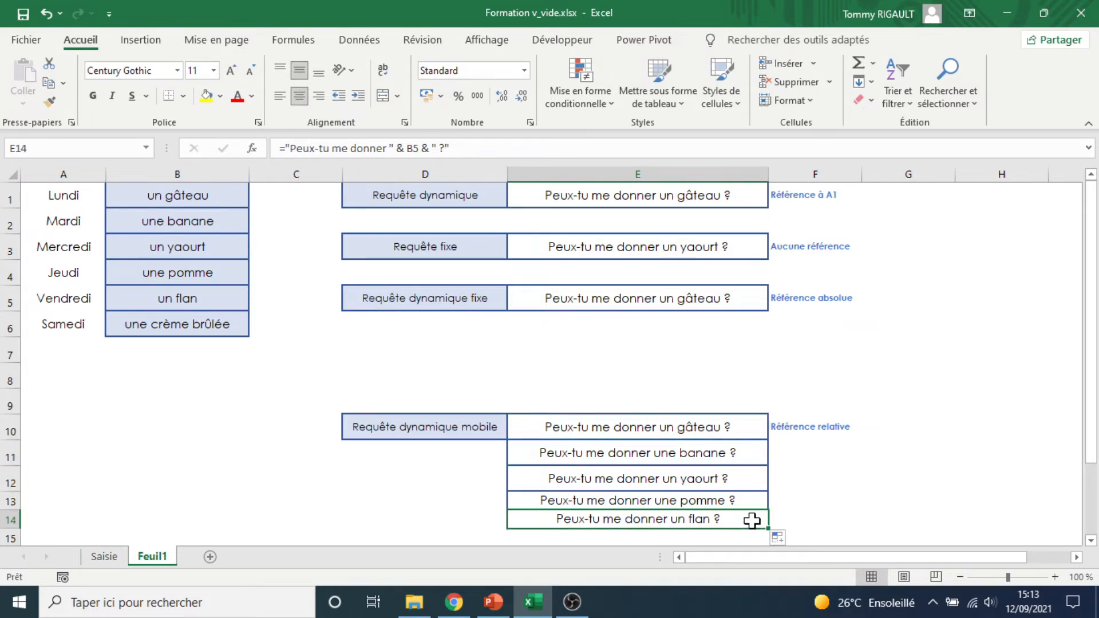
# Go through the source cells B1 to B5 and check the references used by the formulas in E14 and E11.
pyautogui.click(225, 195)
pyautogui.click(229, 221)
pyautogui.click(230, 248)
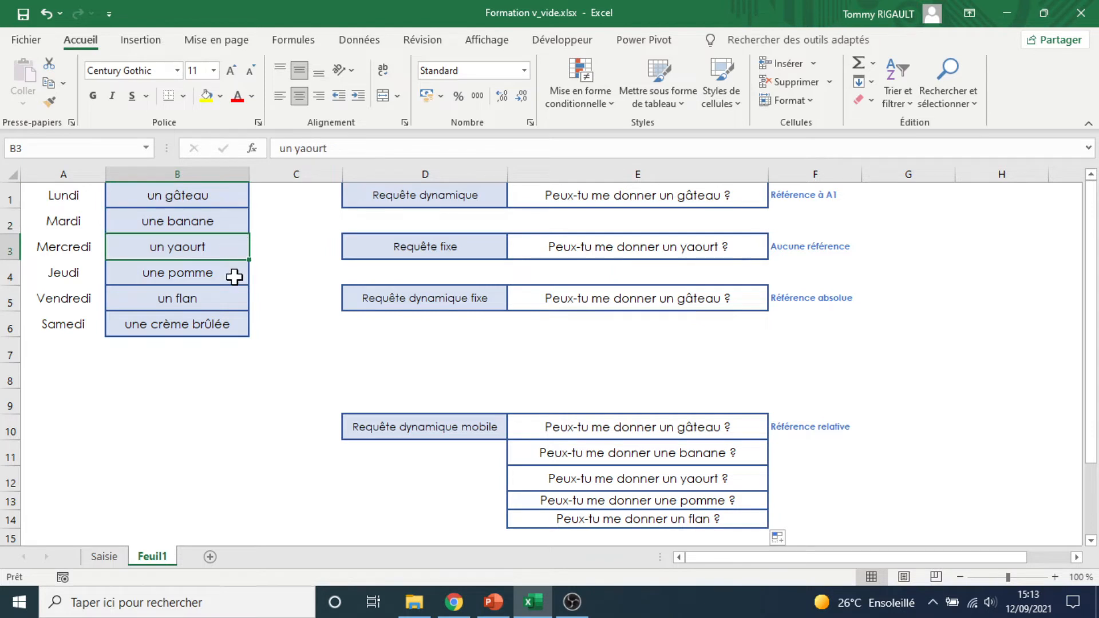
pyautogui.click(234, 277)
pyautogui.click(237, 299)
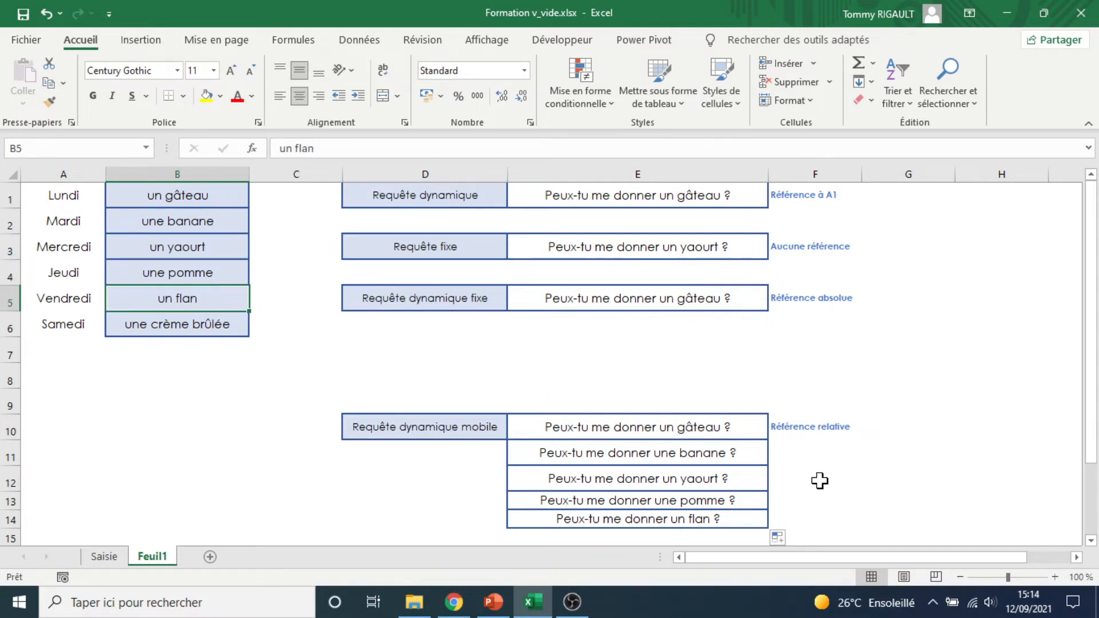
pyautogui.click(760, 513)
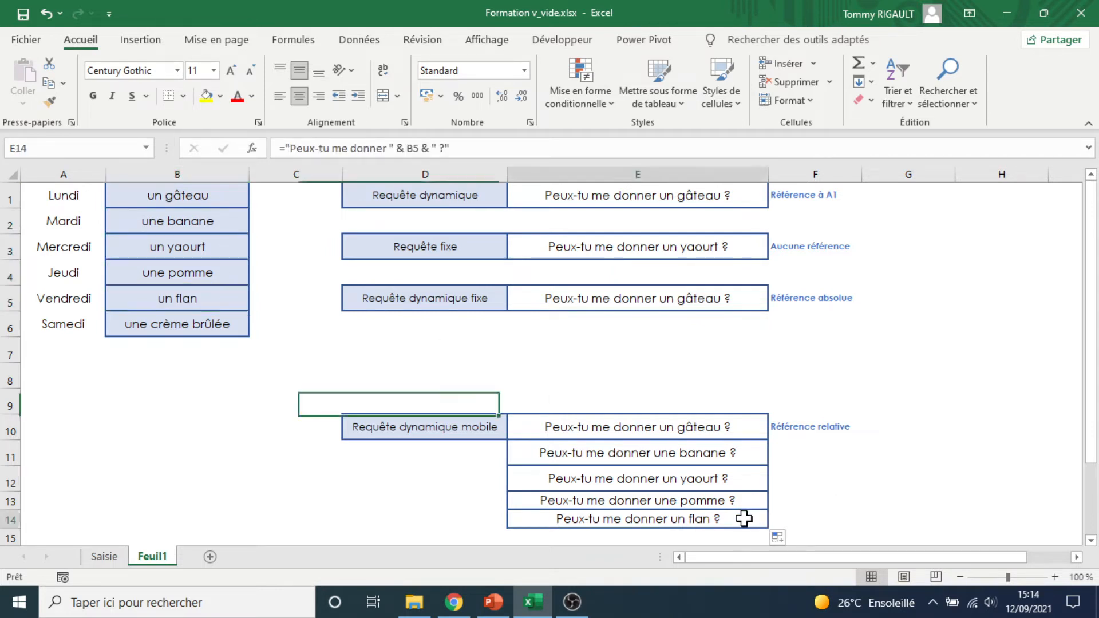
pyautogui.click(473, 143)
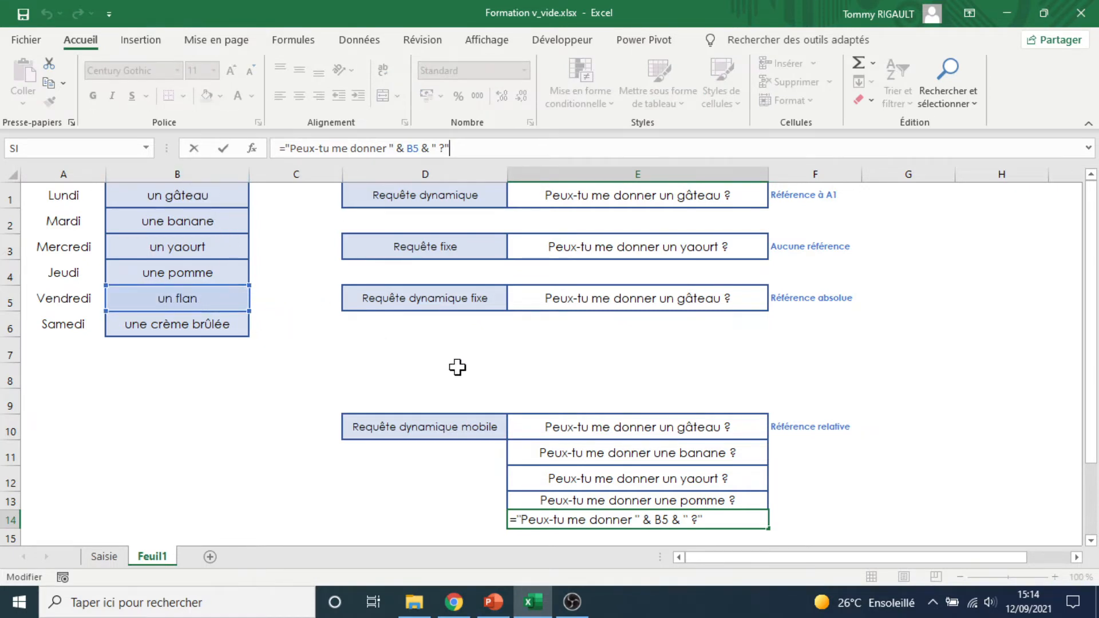
pyautogui.hotkey('ctrl', 'Return')
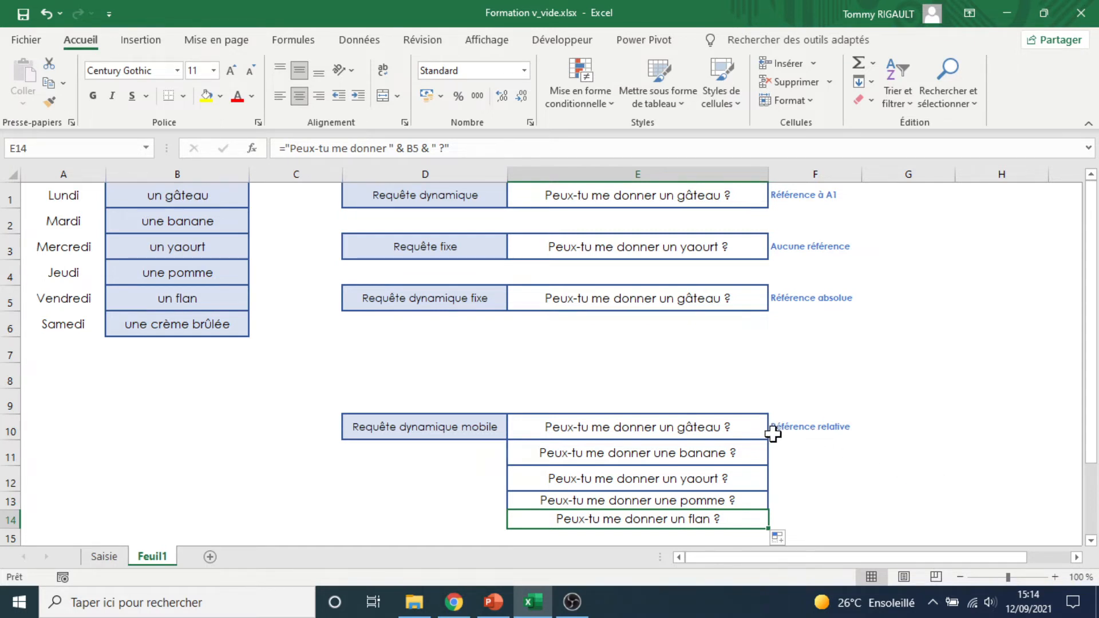
pyautogui.click(744, 456)
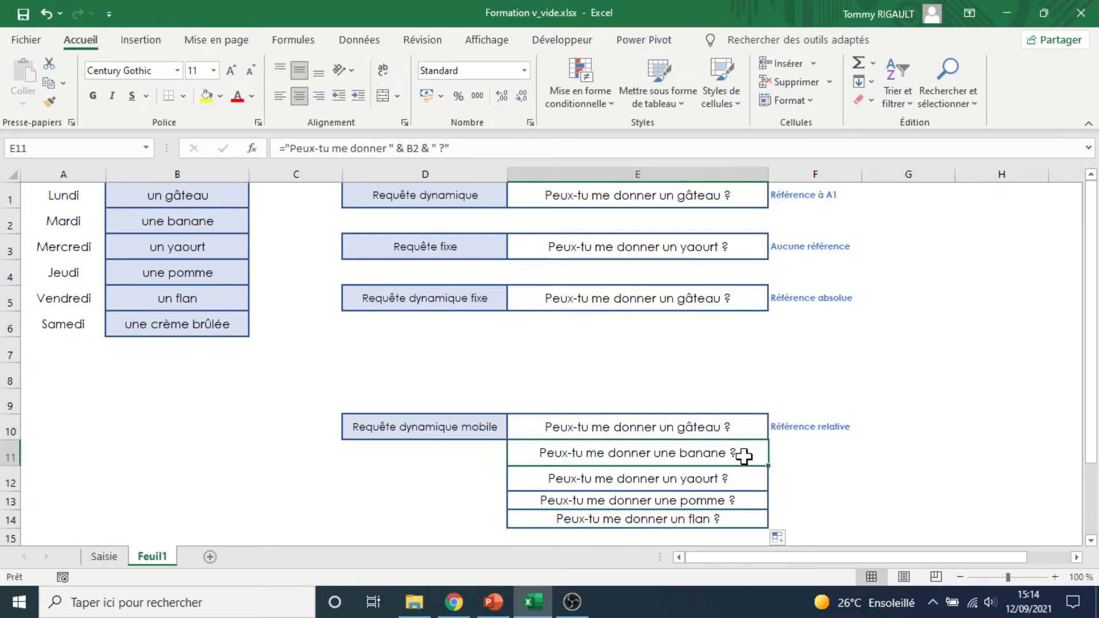
# Make the B1 reference in the E5 formula absolute by changing it to $B$1.
pyautogui.click(420, 148)
pyautogui.click(746, 481)
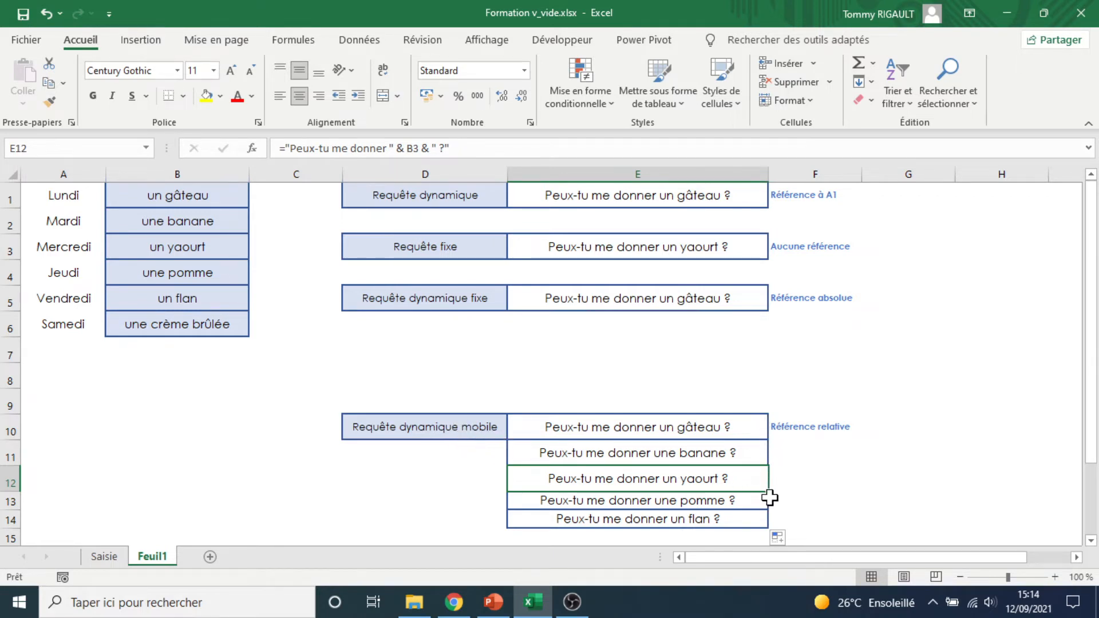
pyautogui.click(746, 295)
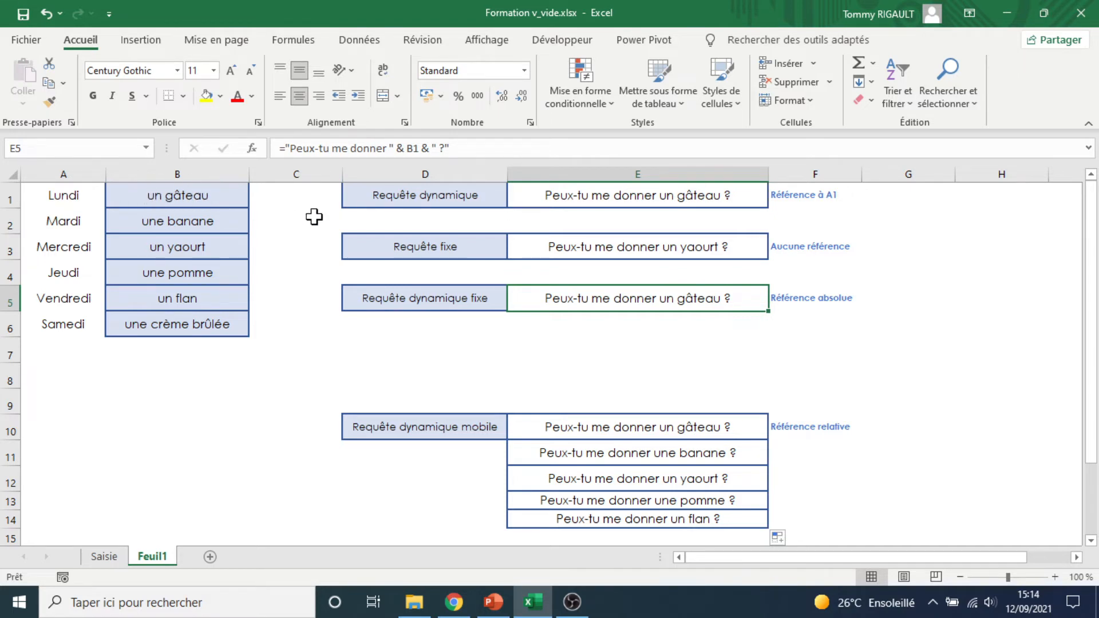
pyautogui.click(407, 147)
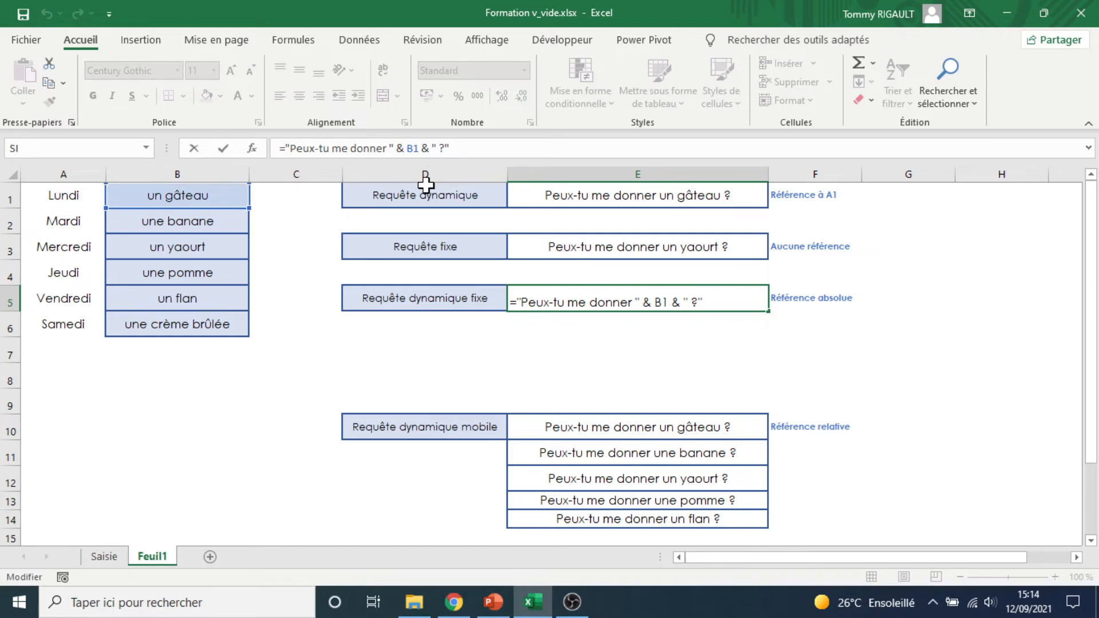
pyautogui.write('$')
pyautogui.click(420, 147)
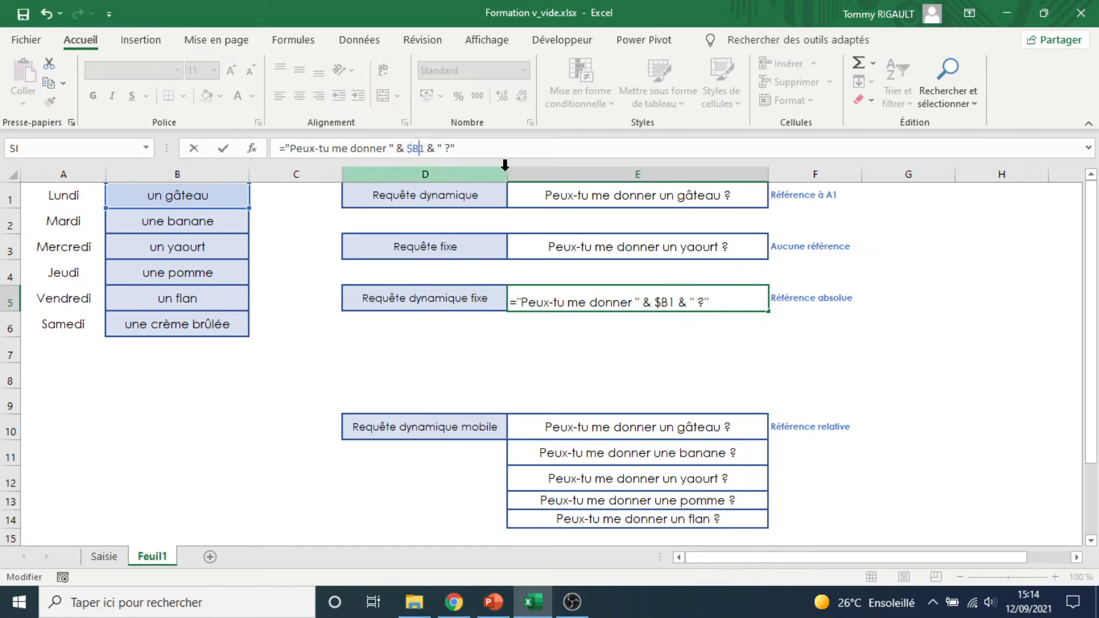
pyautogui.write('$')
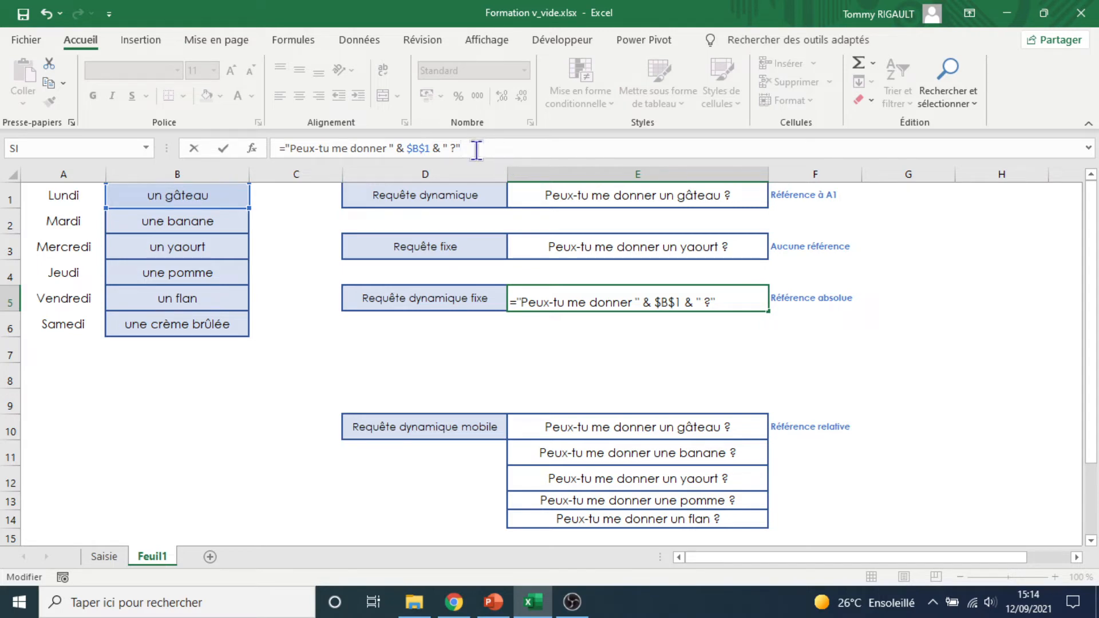
pyautogui.press('Return')
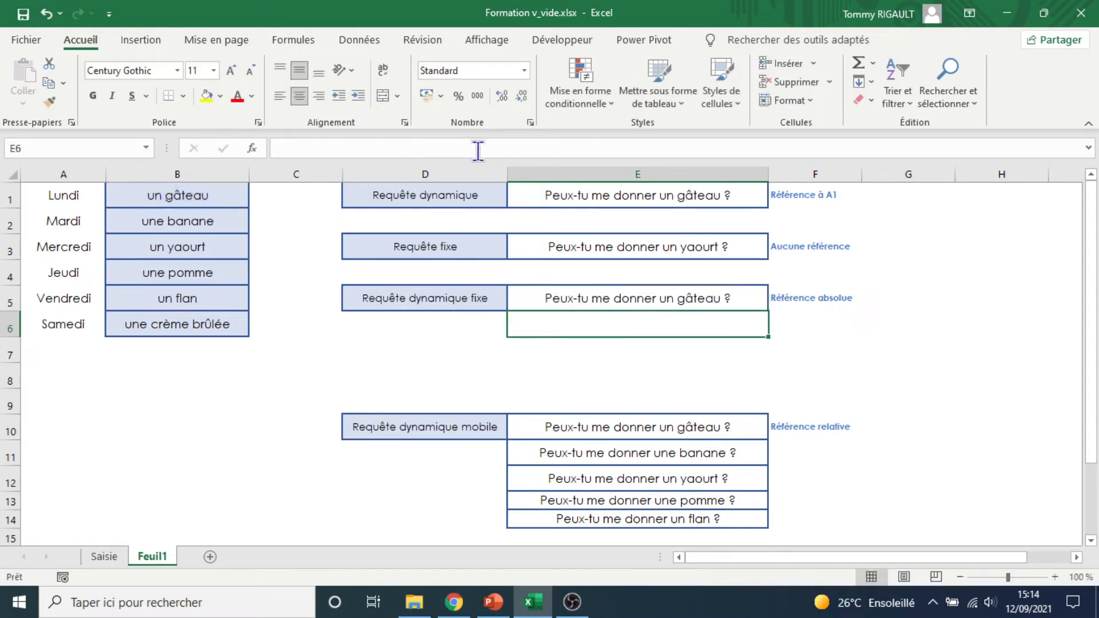
# Fill the E5 formula down through E8 and check which cell the copies in E6 to E8 reference.
pyautogui.click(660, 297)
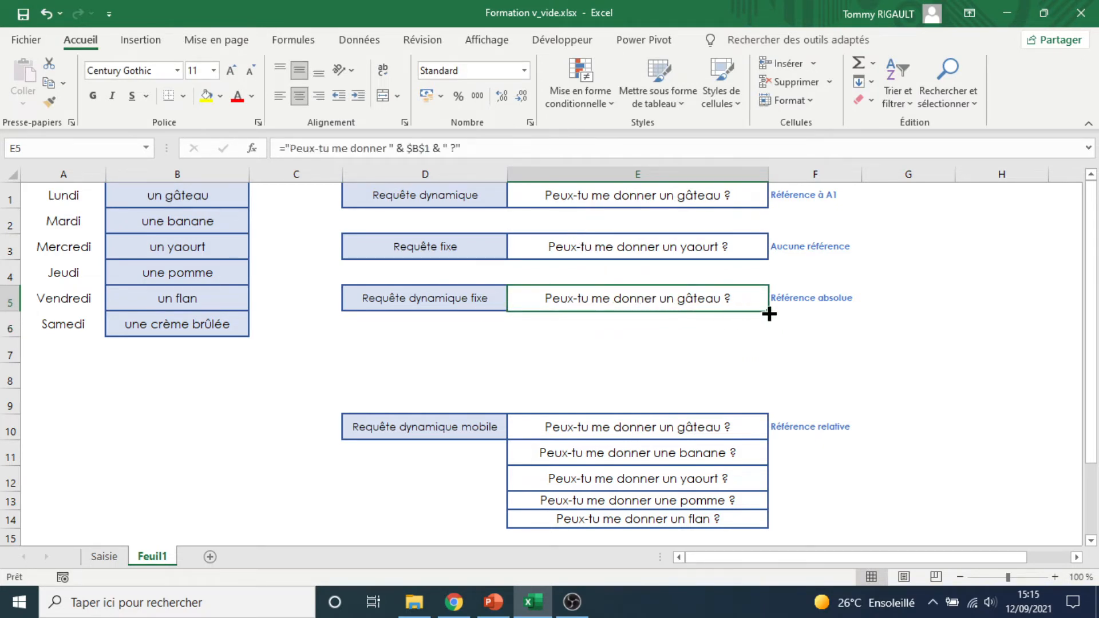
pyautogui.moveTo(769, 314); pyautogui.dragTo(752, 388)
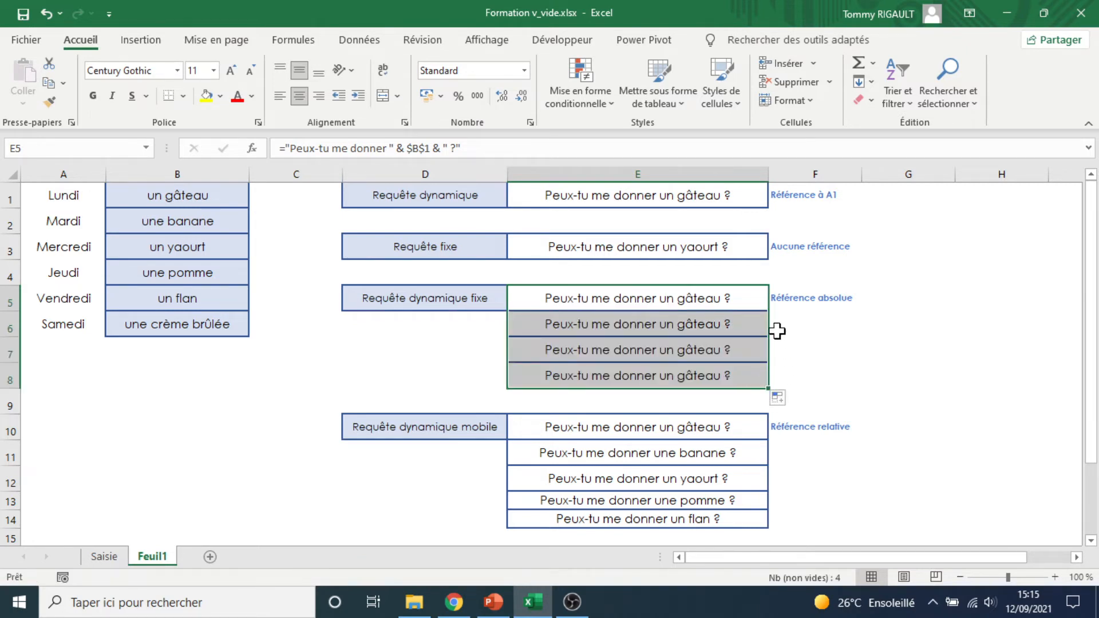
pyautogui.click(753, 323)
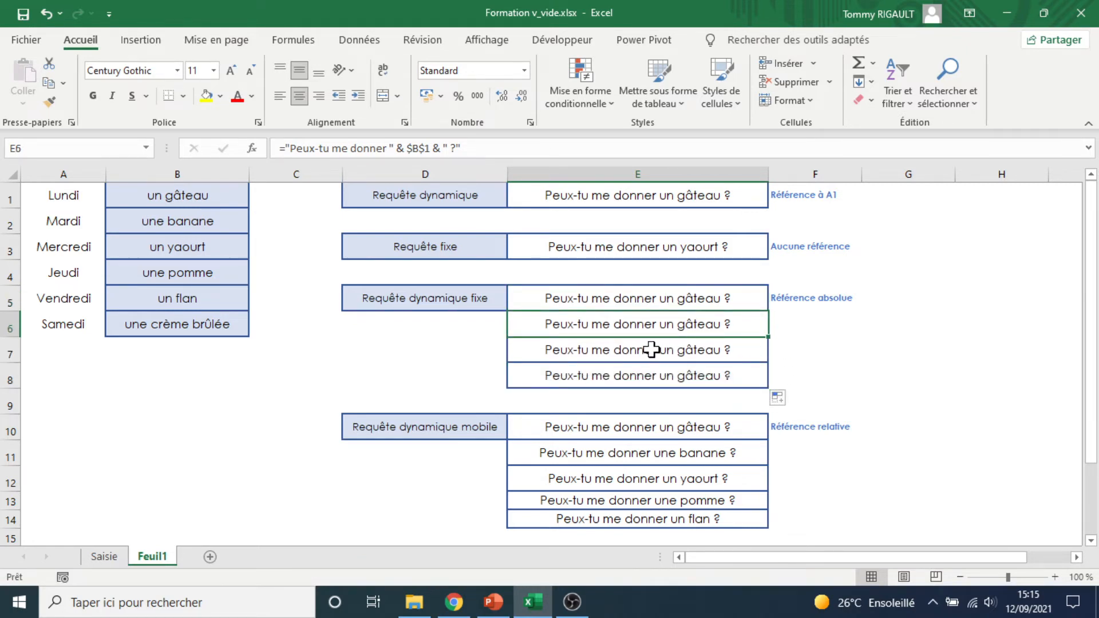
pyautogui.click(744, 353)
pyautogui.click(748, 377)
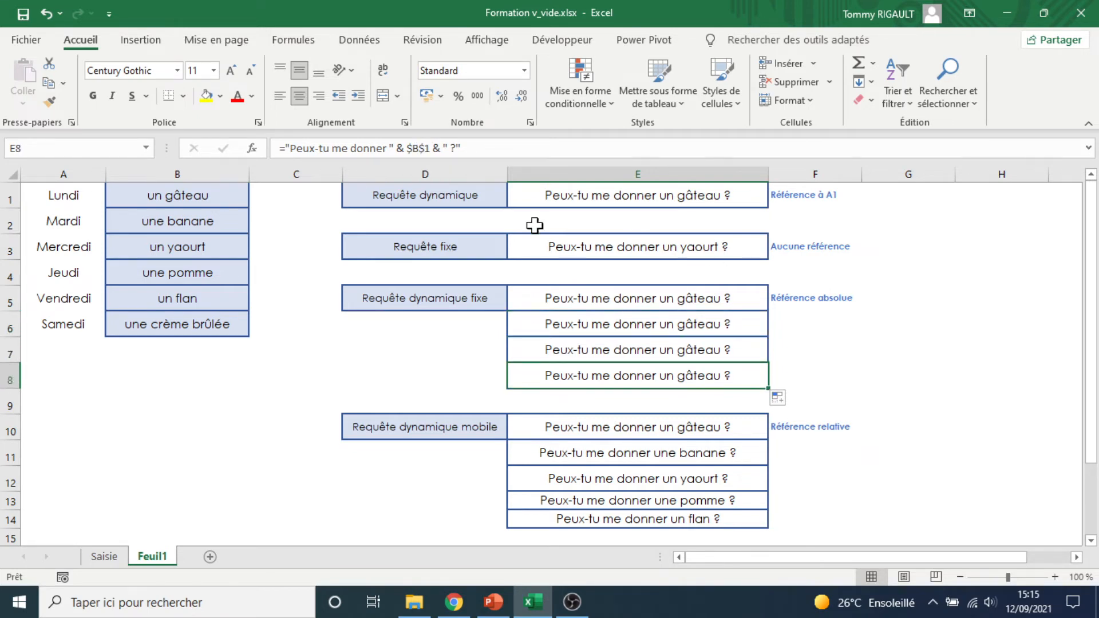
pyautogui.click(430, 148)
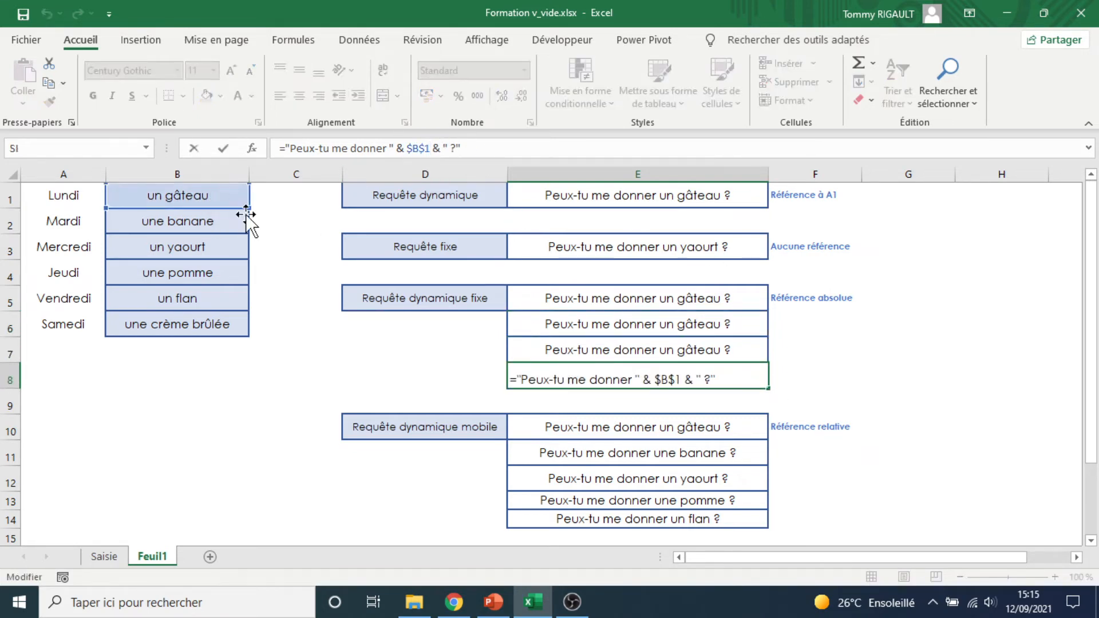
pyautogui.hotkey('ctrl', 'Return')
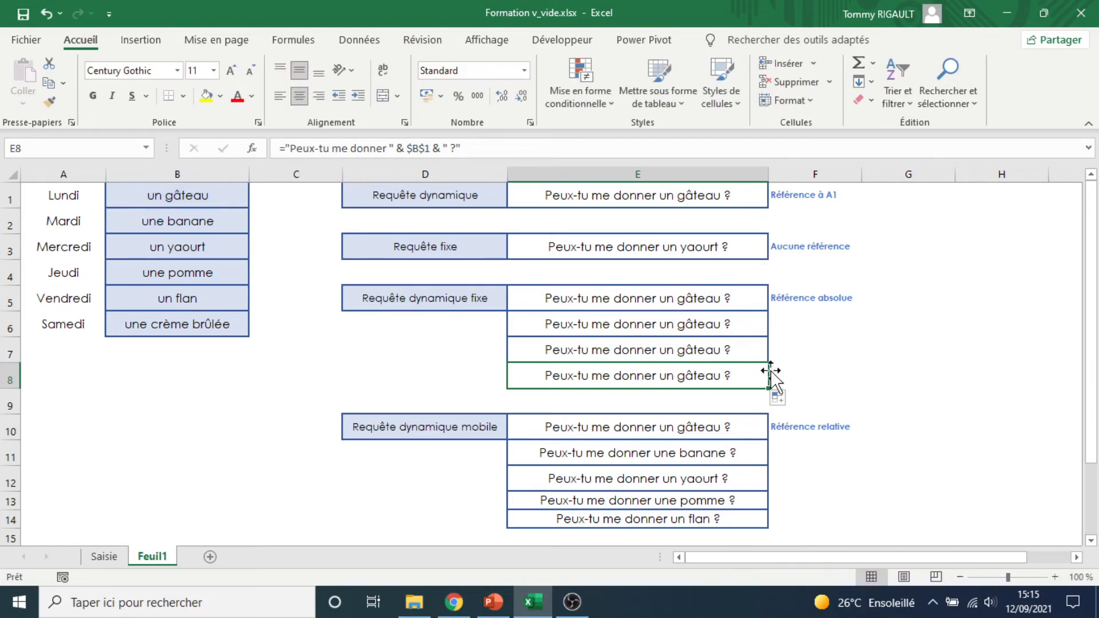
# Examine the relative column B references in the formulas of E10, E11 and E12.
pyautogui.click(755, 430)
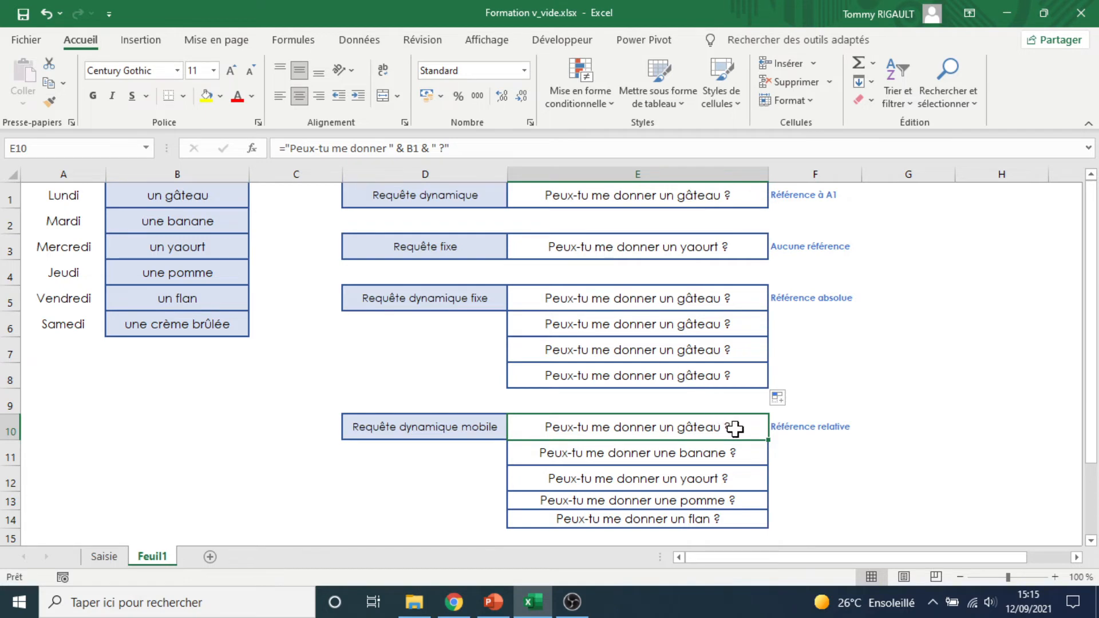
pyautogui.click(743, 452)
pyautogui.click(411, 146)
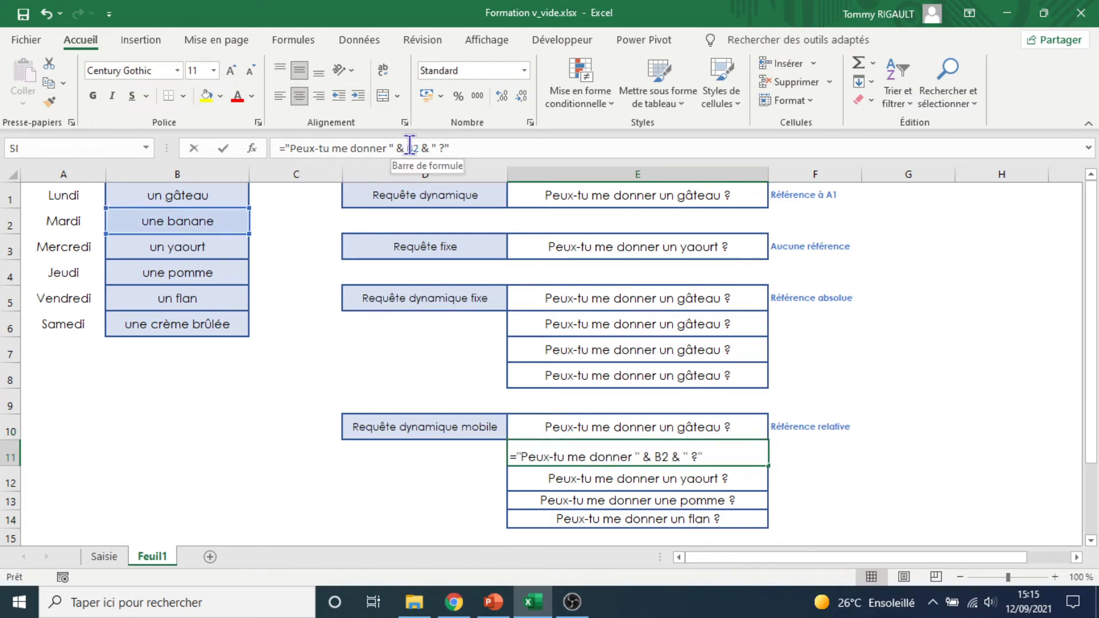
pyautogui.moveTo(410, 146); pyautogui.dragTo(429, 144)
pyautogui.press('Return')
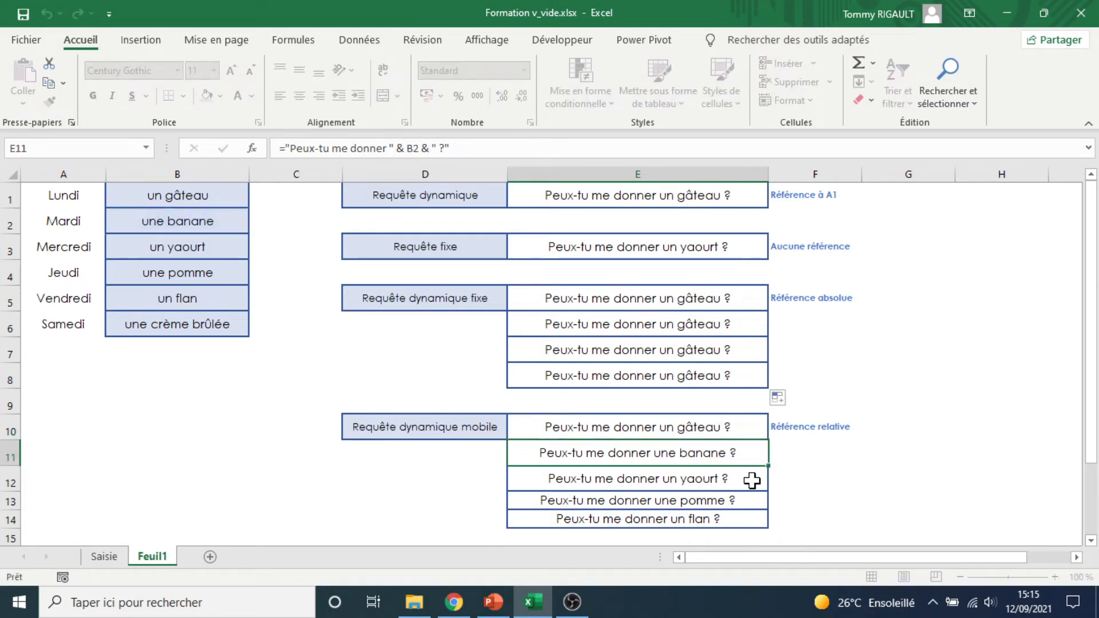
pyautogui.moveTo(405, 148); pyautogui.dragTo(414, 147)
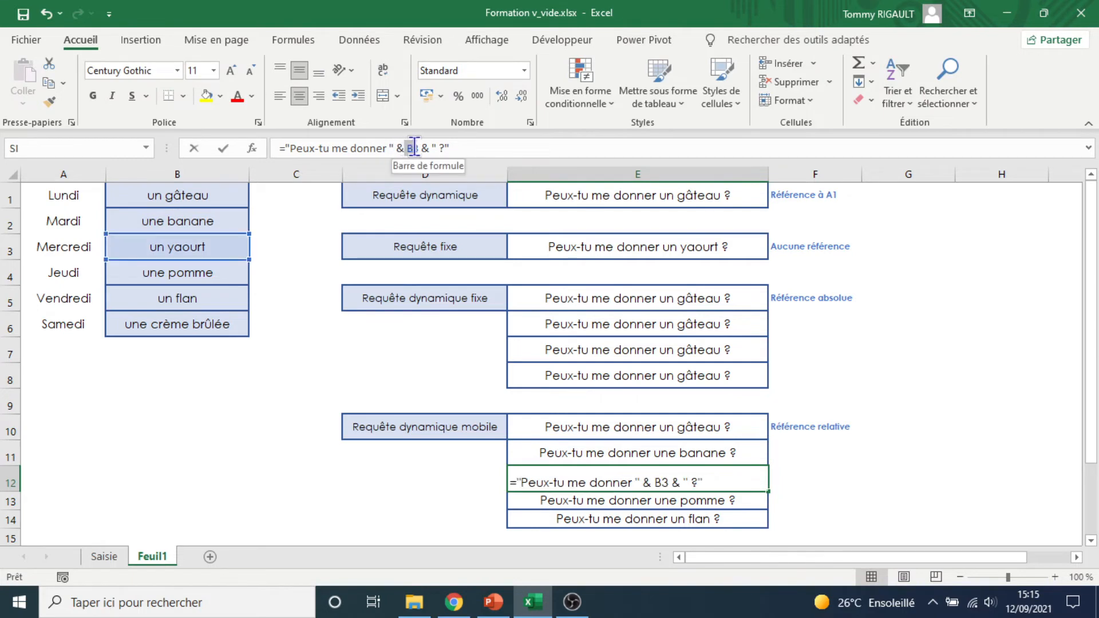
pyautogui.hotkey('ctrl', 'Return')
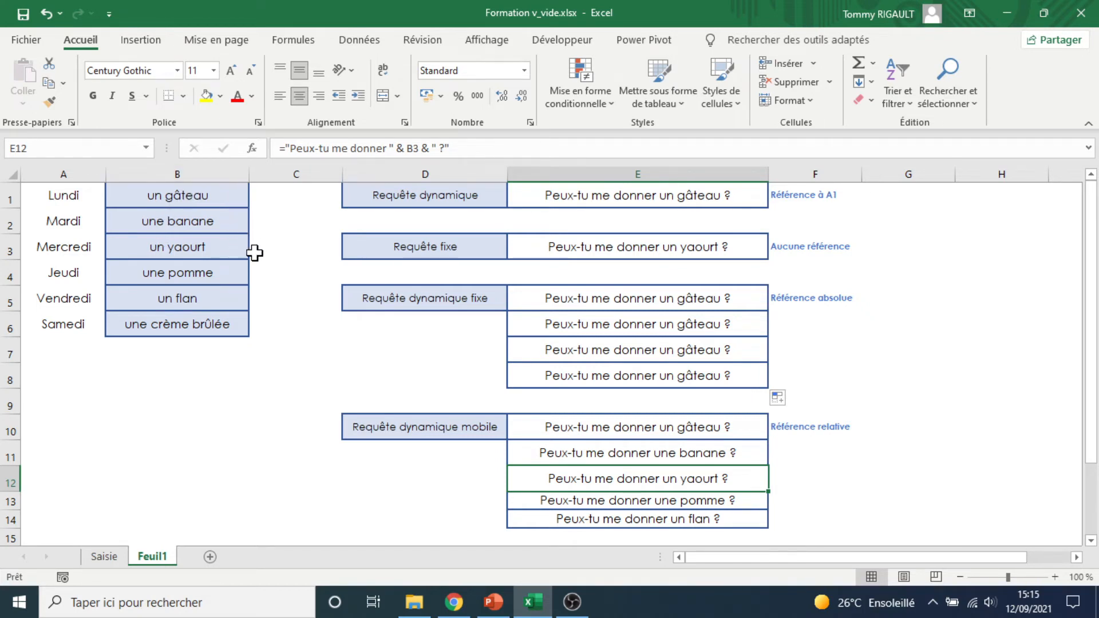
# Examine the absolute reference in the E5 formula and in its copies in E6 through E8.
pyautogui.click(744, 297)
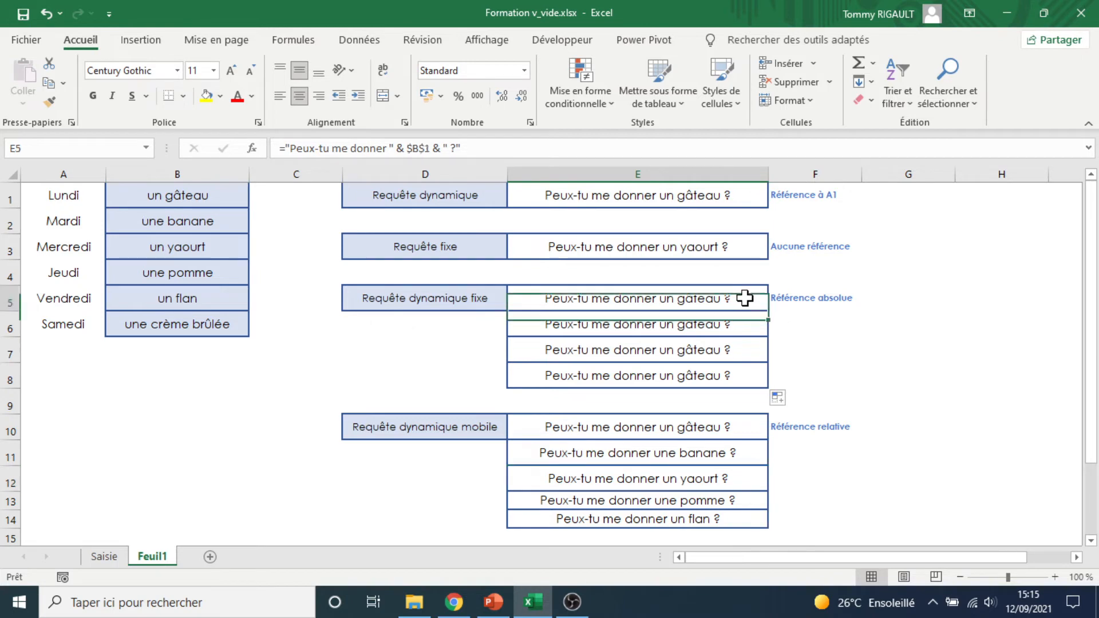
pyautogui.click(433, 147)
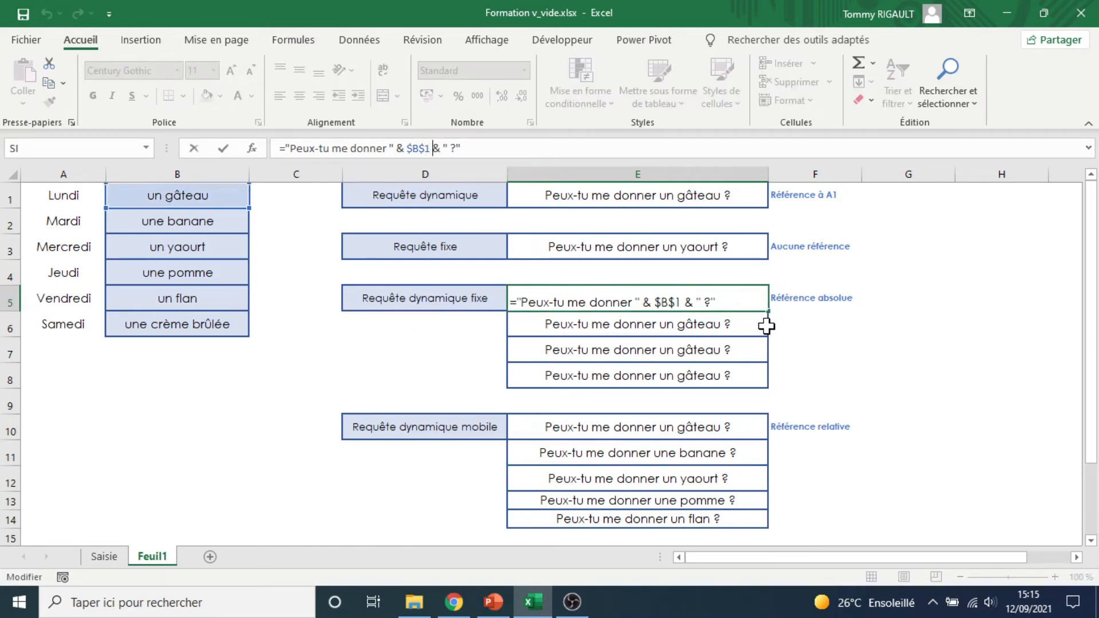
pyautogui.press('Escape')
pyautogui.press('Down')
pyautogui.press('Down')
pyautogui.press('Down')
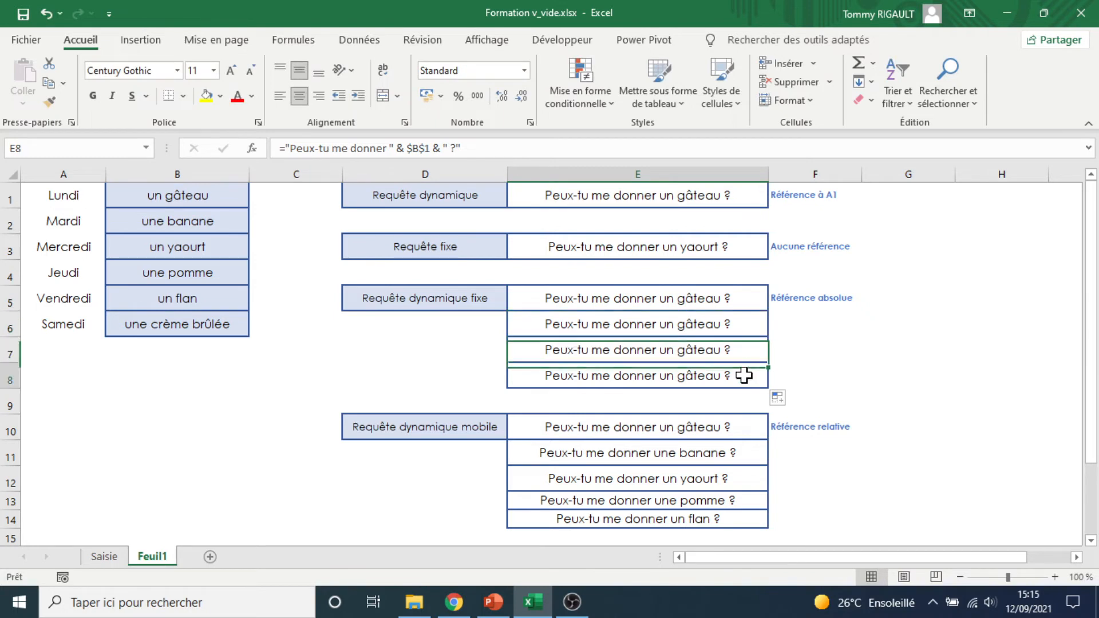
pyautogui.click(760, 324)
pyautogui.click(753, 349)
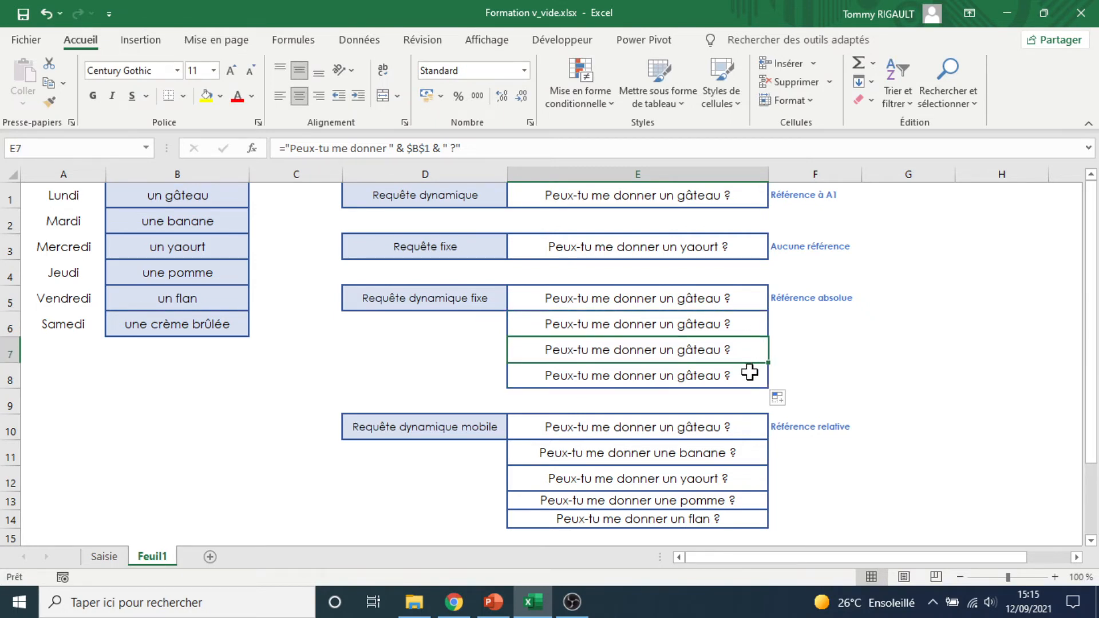
pyautogui.click(750, 373)
# Fill the E5 formula down through E8 once more and reselect E5.
pyautogui.click(764, 298)
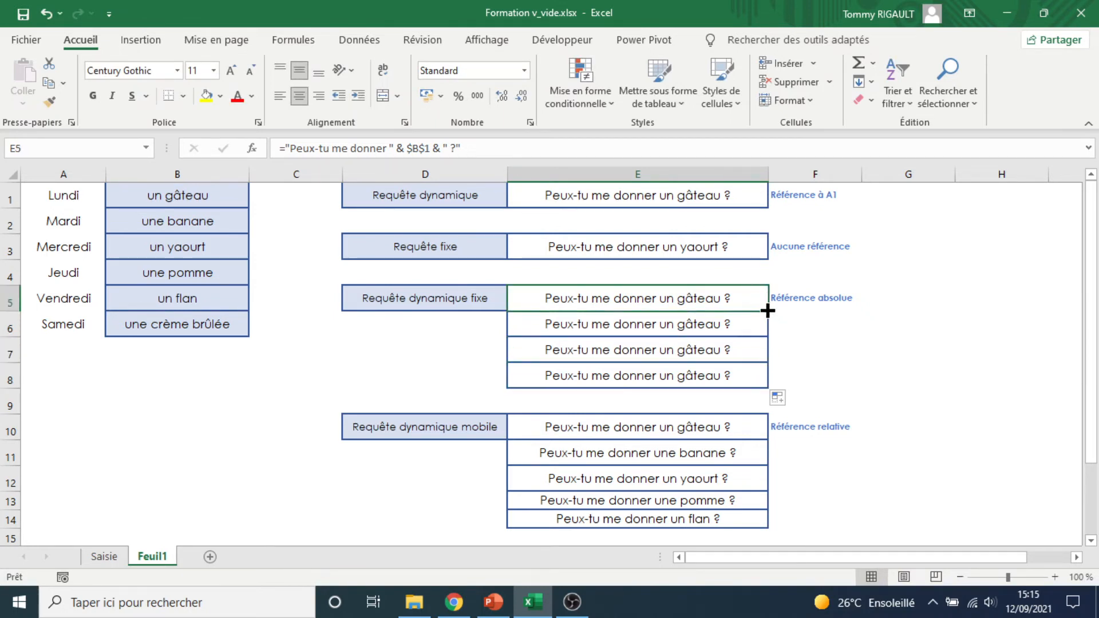
pyautogui.moveTo(768, 311); pyautogui.dragTo(766, 388)
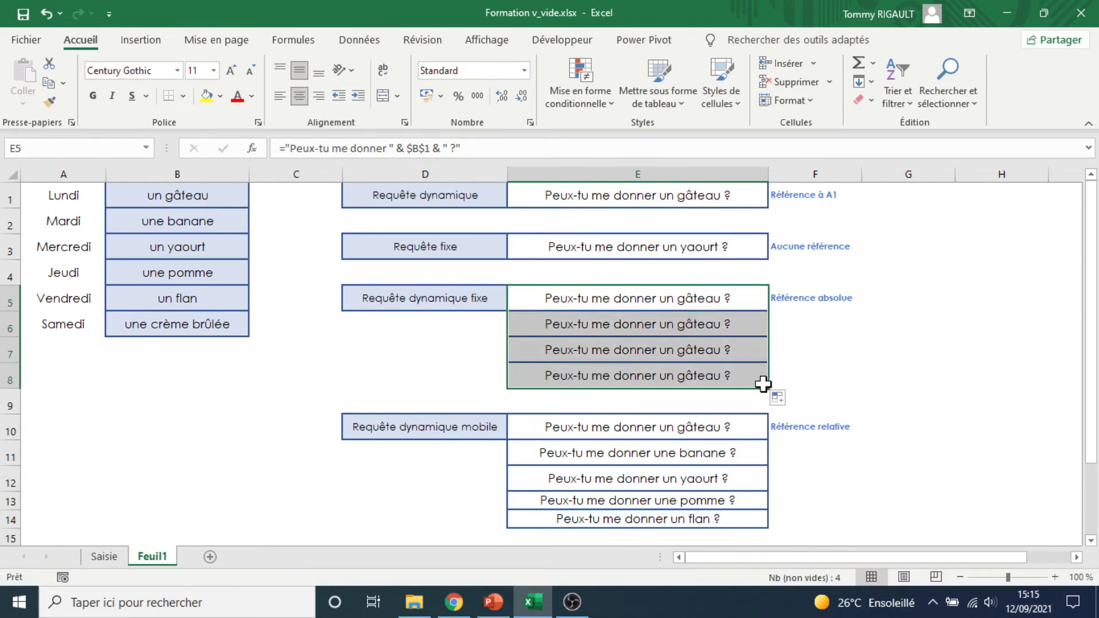
pyautogui.click(749, 305)
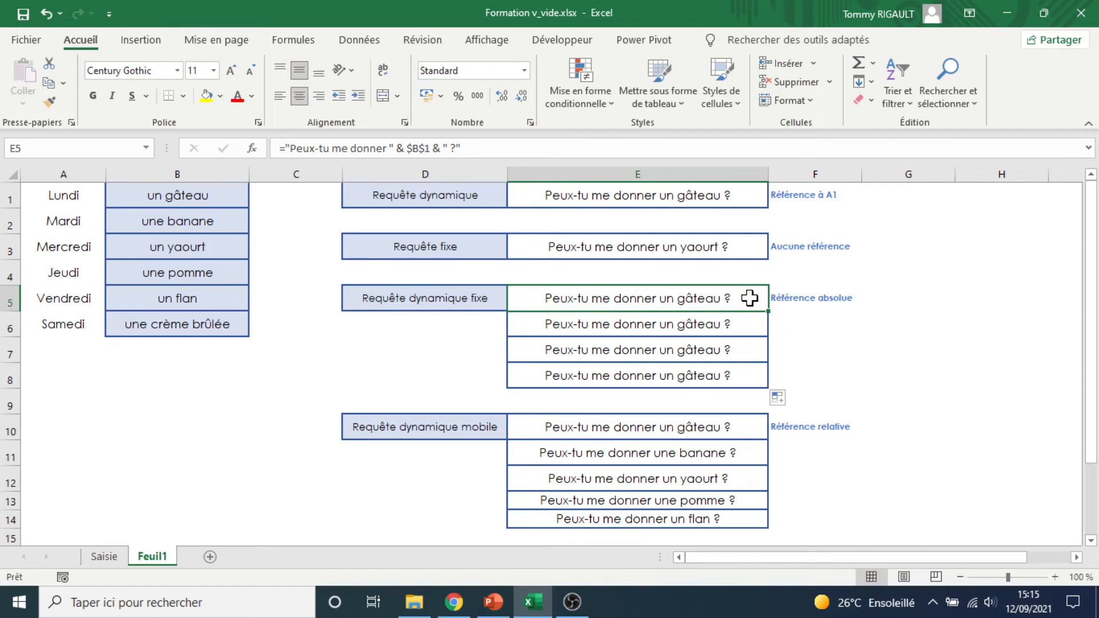